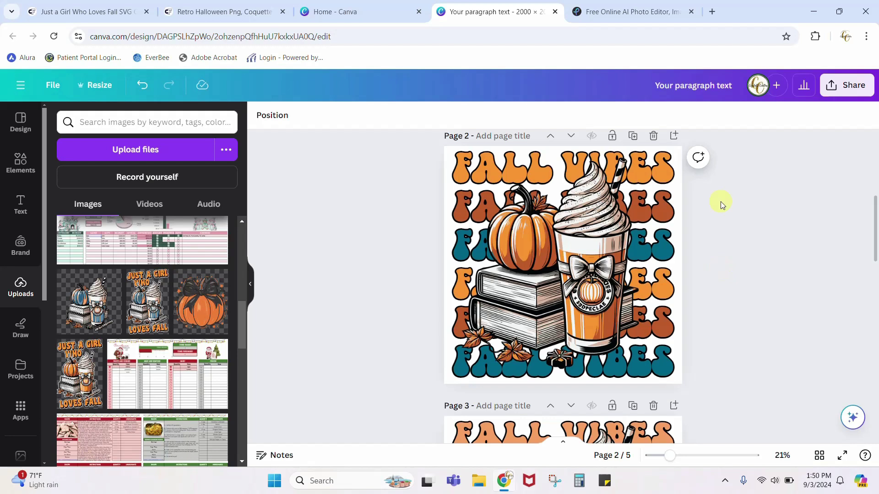
Step: Switch to Creative Fabrica and look over the product pages for the Just a Girl Who Loves Fall and Retro Halloween Coquette Stars Bow graphics
{"action": "left_click", "coordinate": [108, 10]}
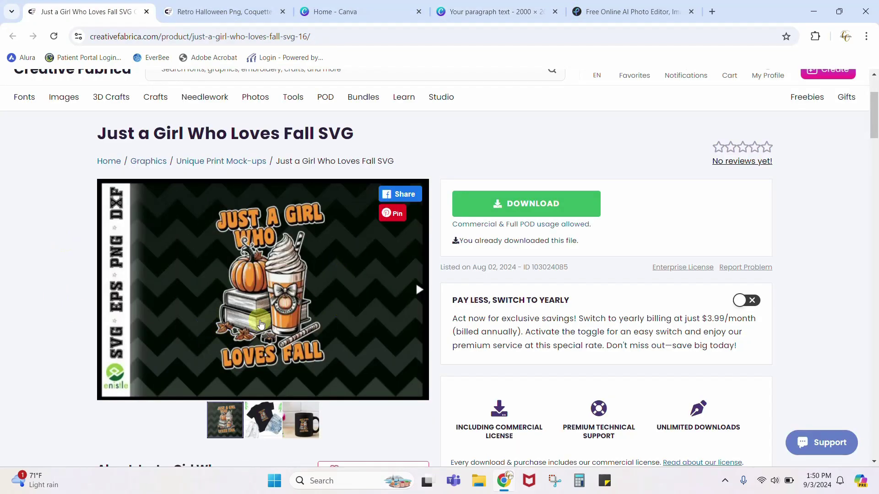
{"action": "left_click", "coordinate": [216, 11]}
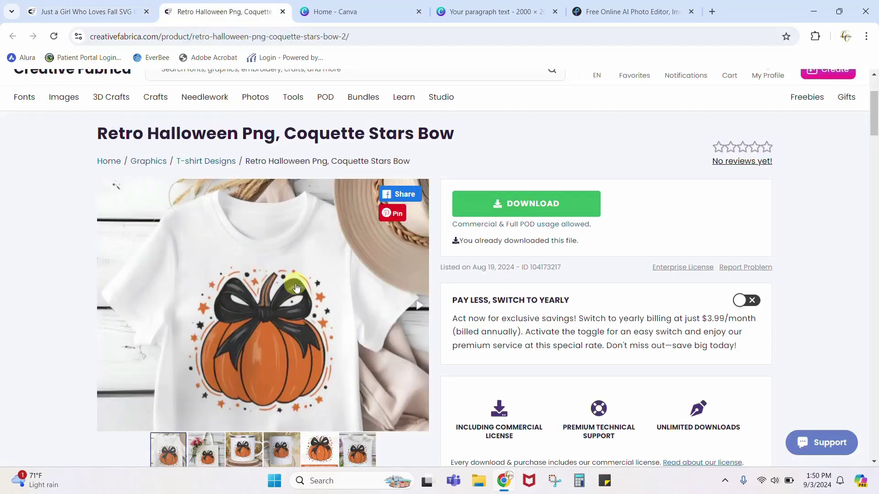
{"action": "scroll", "coordinate": [251, 372], "scroll_direction": "down", "scroll_amount": 1}
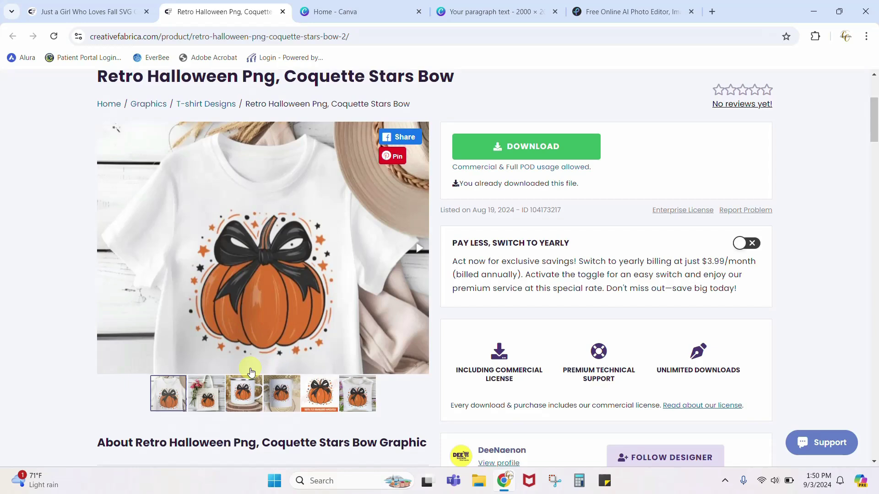
Step: Return to the Canva design and compare the original Just a Girl artwork on page 1 with the Fall Vibes versions on pages 2 and 3
{"action": "left_click", "coordinate": [490, 11]}
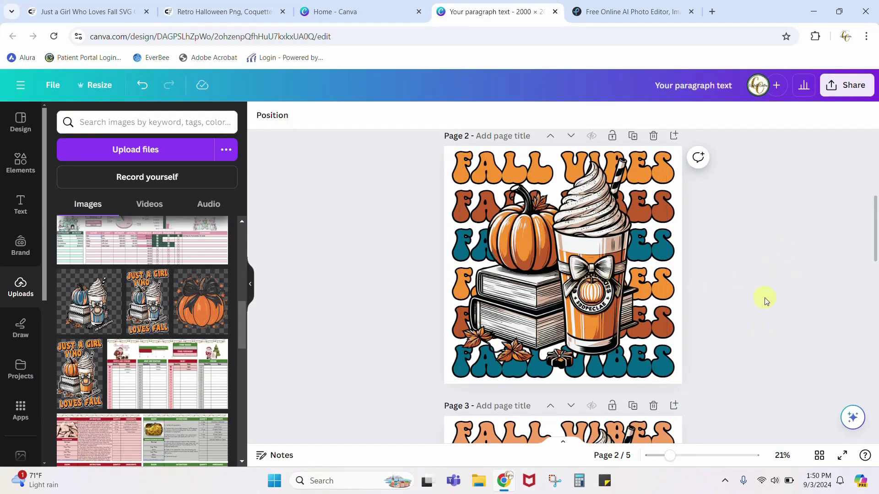
{"action": "scroll", "coordinate": [764, 297], "scroll_direction": "up", "scroll_amount": 5}
{"action": "left_click", "coordinate": [575, 224]}
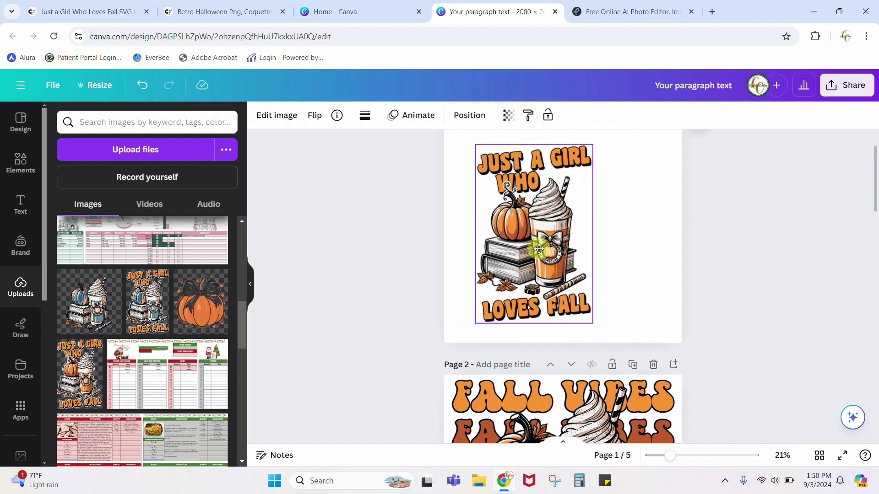
{"action": "scroll", "coordinate": [691, 266], "scroll_direction": "down", "scroll_amount": 5}
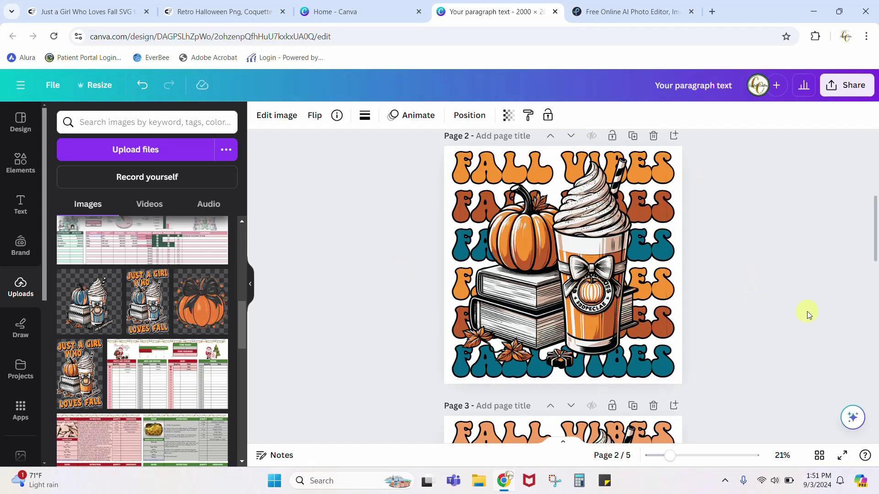
{"action": "scroll", "coordinate": [792, 320], "scroll_direction": "down", "scroll_amount": 5}
{"action": "scroll", "coordinate": [792, 319], "scroll_direction": "down", "scroll_amount": 3}
{"action": "scroll", "coordinate": [792, 319], "scroll_direction": "up", "scroll_amount": 2}
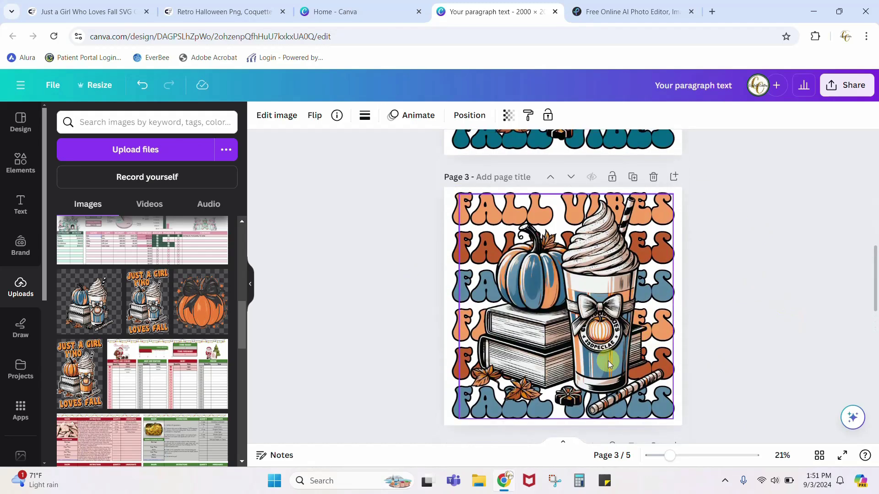
{"action": "left_click_drag", "start_coordinate": [669, 455], "coordinate": [689, 455]}
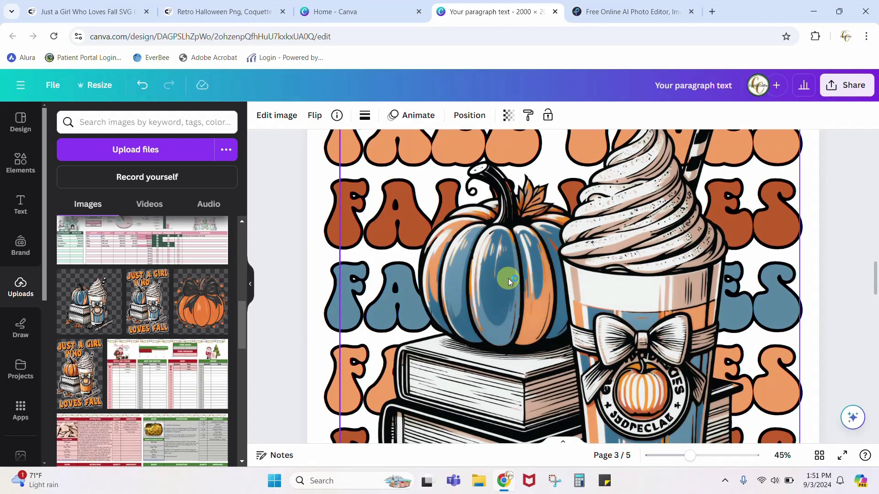
{"action": "scroll", "coordinate": [664, 334], "scroll_direction": "down", "scroll_amount": 3}
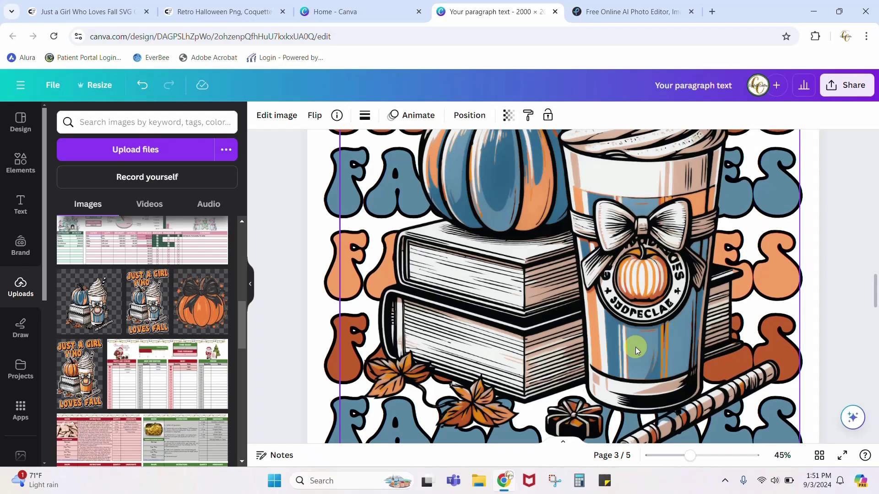
Step: Compare the original orange bow pumpkin on page 4 with the pink Pumpkin Season design on page 5
{"action": "left_click_drag", "start_coordinate": [690, 456], "coordinate": [681, 456]}
{"action": "scroll", "coordinate": [772, 272], "scroll_direction": "down", "scroll_amount": 7}
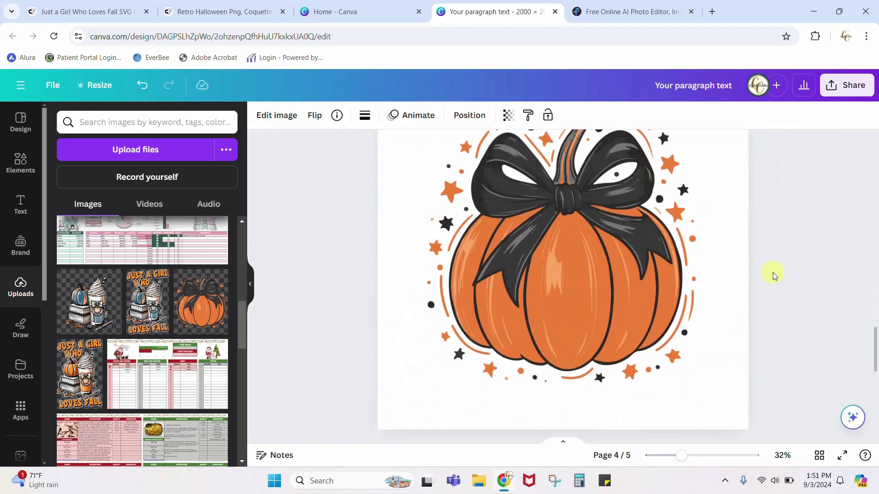
{"action": "scroll", "coordinate": [769, 289], "scroll_direction": "up", "scroll_amount": 2}
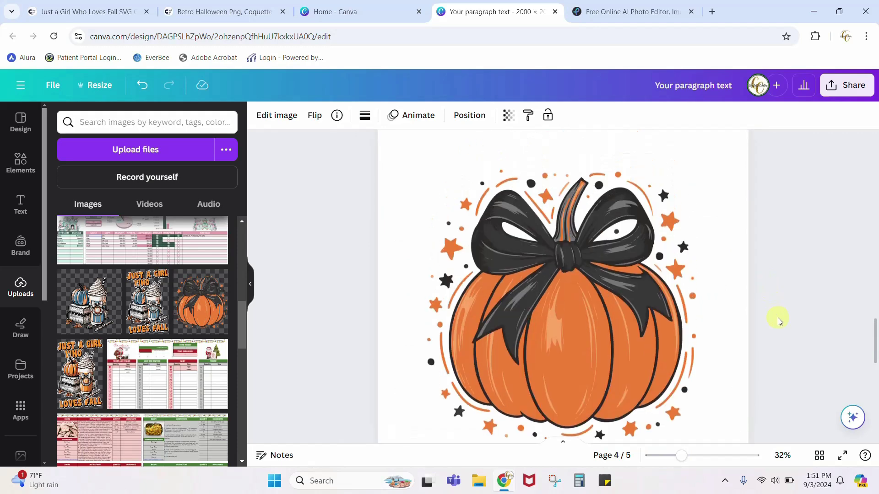
{"action": "scroll", "coordinate": [779, 320], "scroll_direction": "down", "scroll_amount": 10}
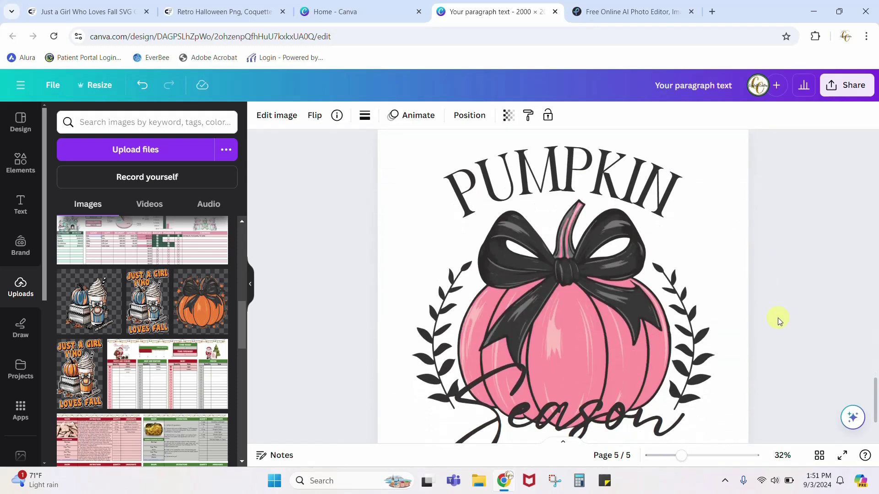
{"action": "scroll", "coordinate": [778, 317], "scroll_direction": "down", "scroll_amount": 2}
{"action": "left_click_drag", "start_coordinate": [683, 457], "coordinate": [676, 462]}
{"action": "scroll", "coordinate": [755, 364], "scroll_direction": "up", "scroll_amount": 2}
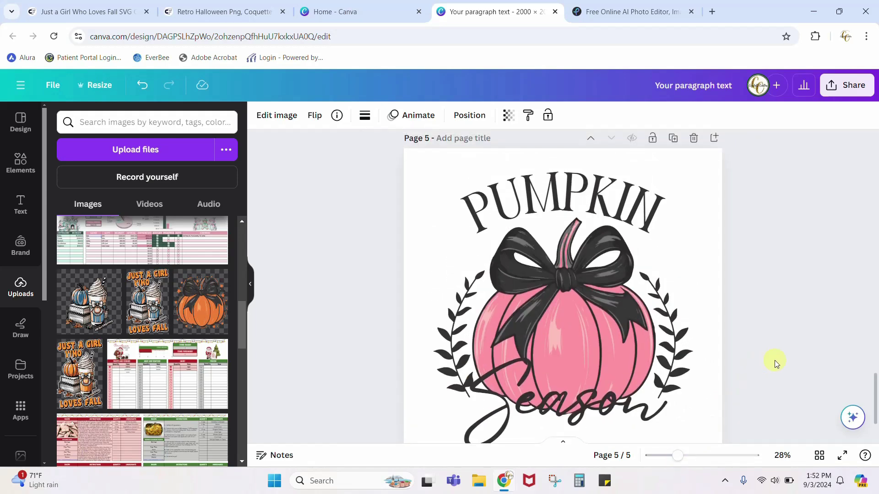
{"action": "scroll", "coordinate": [774, 268], "scroll_direction": "up", "scroll_amount": 8}
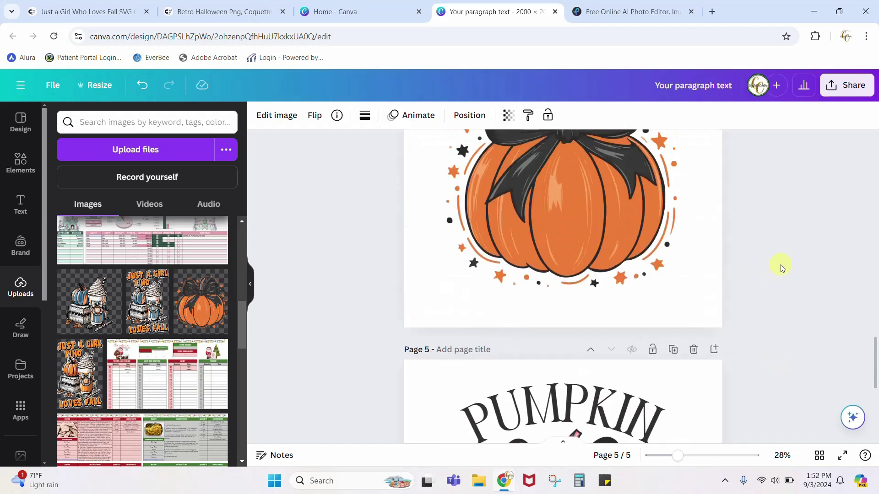
{"action": "scroll", "coordinate": [780, 264], "scroll_direction": "up", "scroll_amount": 2}
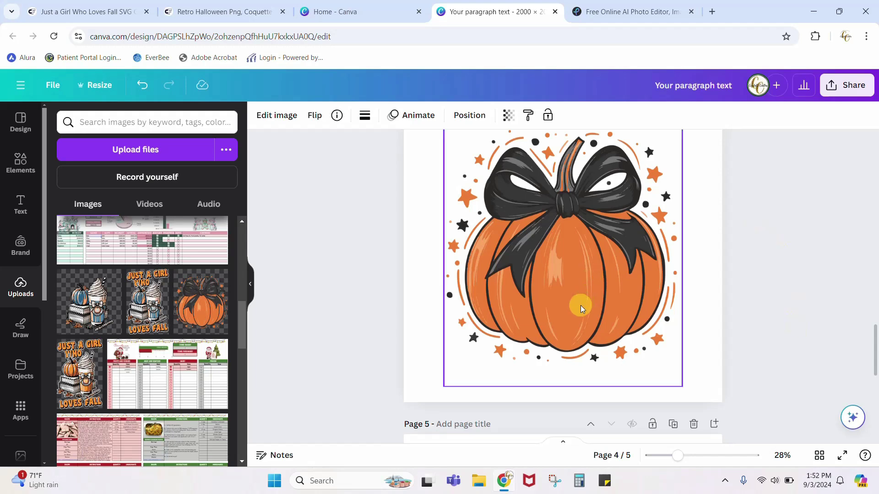
{"action": "scroll", "coordinate": [581, 306], "scroll_direction": "down", "scroll_amount": 5}
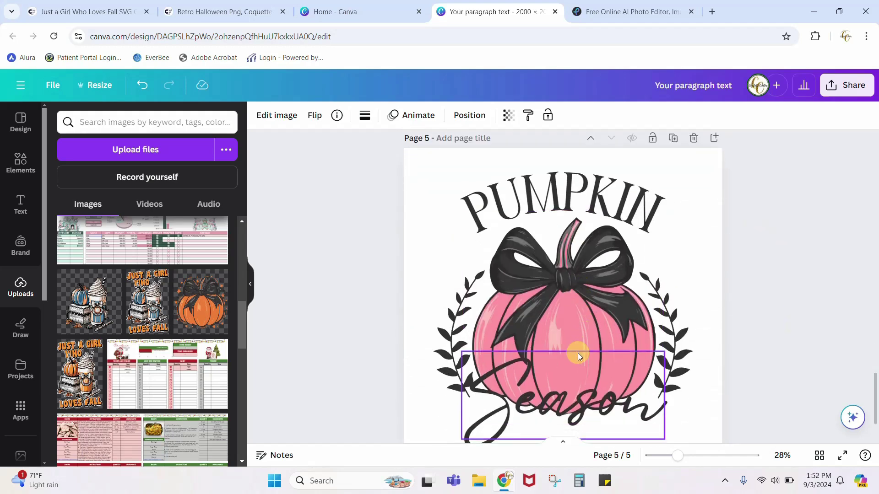
{"action": "scroll", "coordinate": [821, 328], "scroll_direction": "up", "scroll_amount": 1}
{"action": "scroll", "coordinate": [821, 328], "scroll_direction": "up", "scroll_amount": 5}
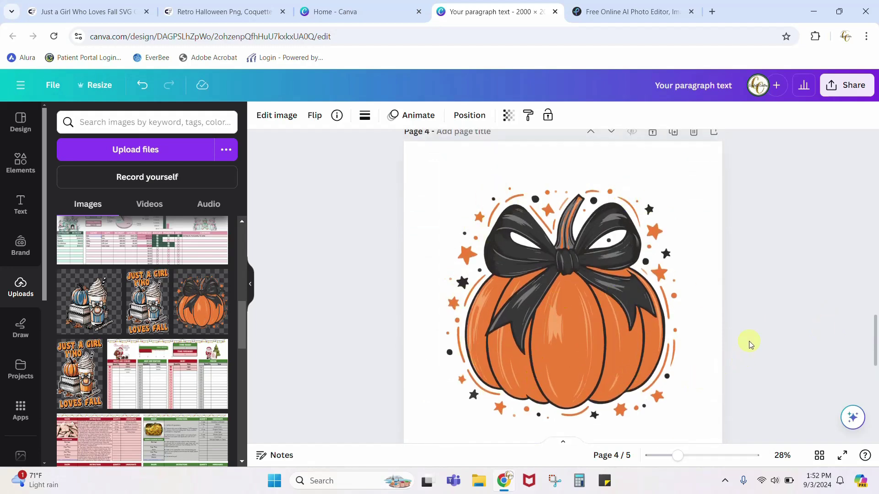
Step: Try Magic Eraser on the page 4 pumpkin image, brushing over the stars and marks beside the bow
{"action": "left_click", "coordinate": [583, 350]}
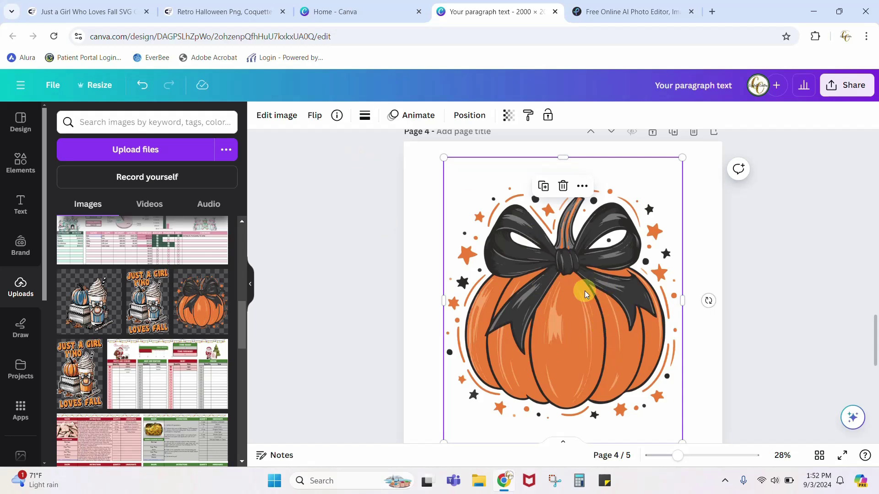
{"action": "left_click", "coordinate": [276, 117]}
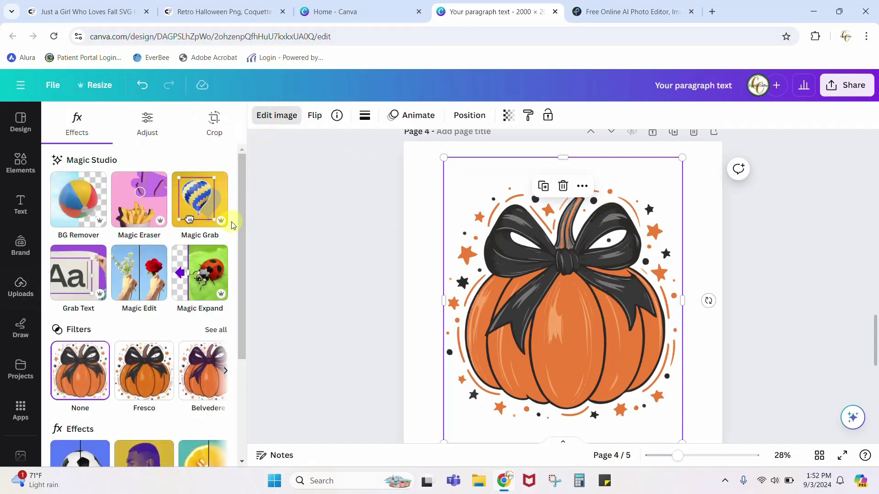
{"action": "left_click", "coordinate": [136, 218]}
{"action": "mouse_move", "coordinate": [465, 225]}
{"action": "left_mouse_down"}
{"action": "mouse_move", "coordinate": [457, 273]}
{"action": "mouse_move", "coordinate": [450, 270]}
{"action": "mouse_move", "coordinate": [455, 256]}
{"action": "mouse_move", "coordinate": [455, 265]}
{"action": "left_mouse_up"}
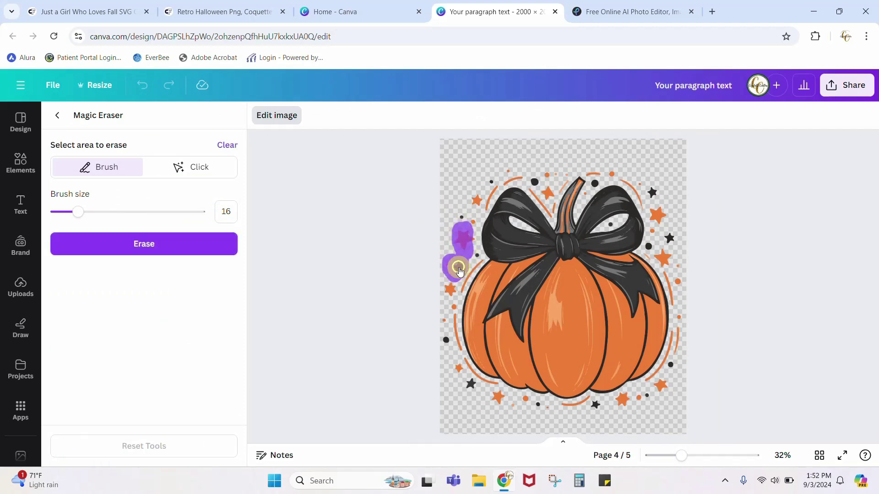
{"action": "left_click", "coordinate": [57, 115]}
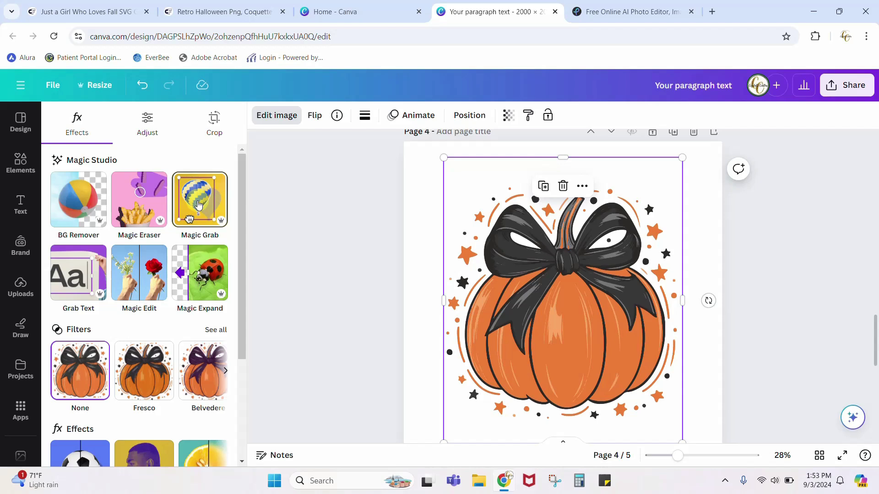
Step: Extract the pumpkin with its bow from the page 4 image using Magic Grab
{"action": "left_click", "coordinate": [199, 203]}
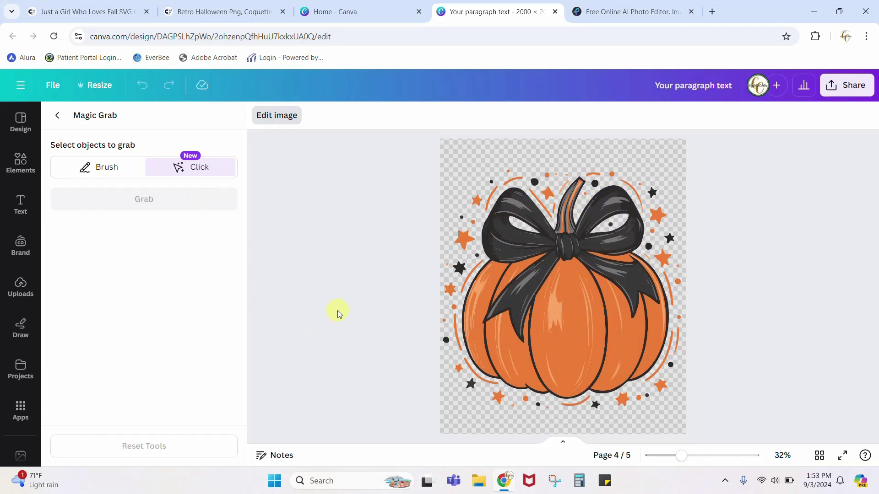
{"action": "left_click", "coordinate": [581, 320]}
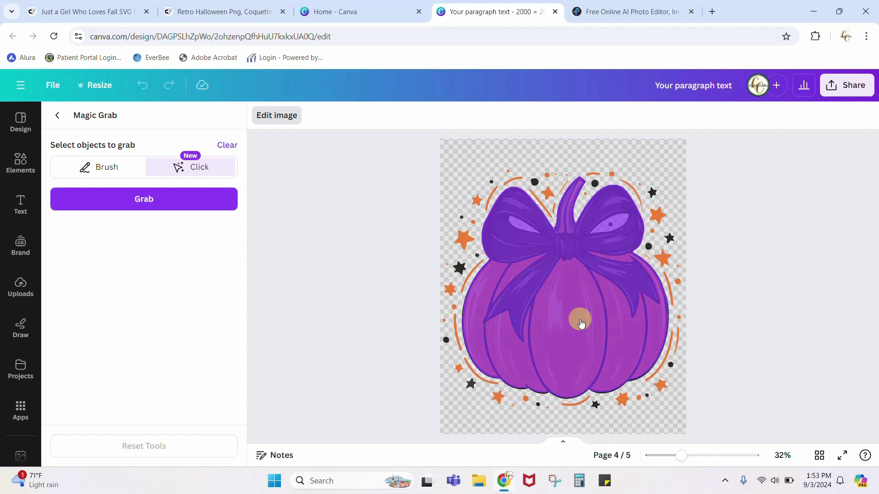
{"action": "left_click", "coordinate": [148, 198]}
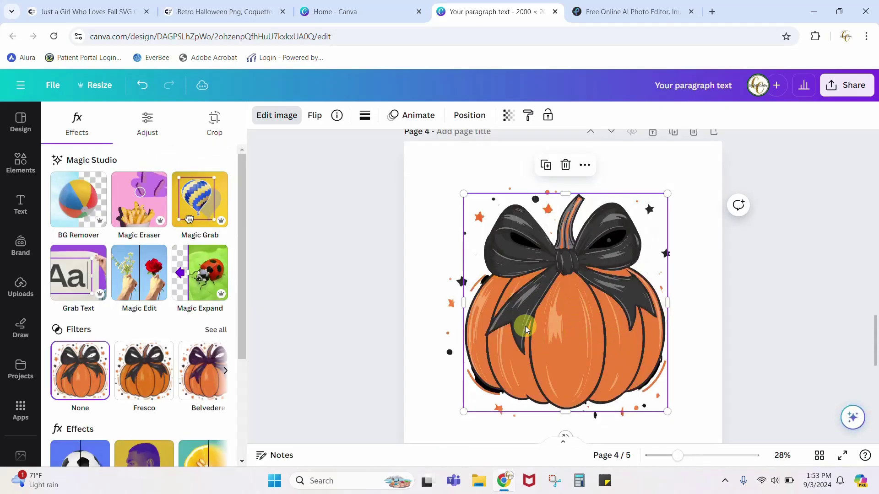
Step: Delete the leftover background with the stars from page 4 and place the extracted pumpkin back on the page
{"action": "left_click_drag", "start_coordinate": [525, 322], "coordinate": [628, 312]}
{"action": "left_click", "coordinate": [516, 309]}
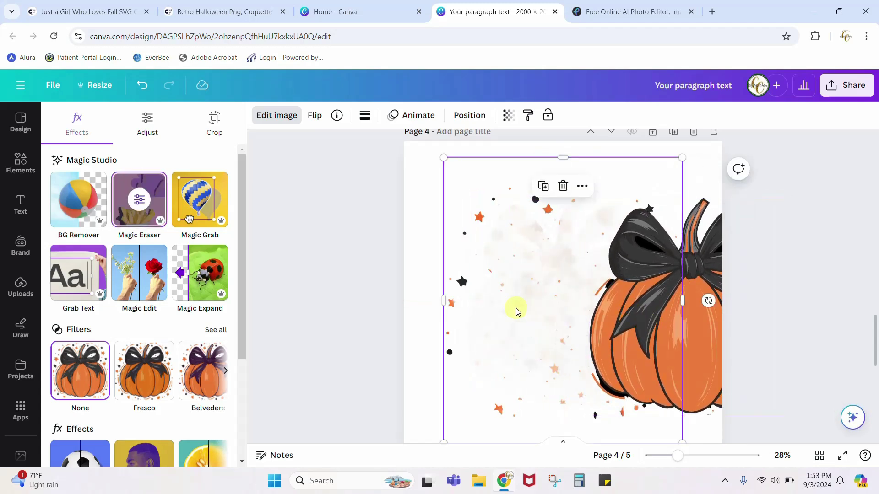
{"action": "key", "text": "Delete"}
{"action": "left_click", "coordinate": [623, 320]}
{"action": "left_click_drag", "start_coordinate": [655, 322], "coordinate": [520, 307]}
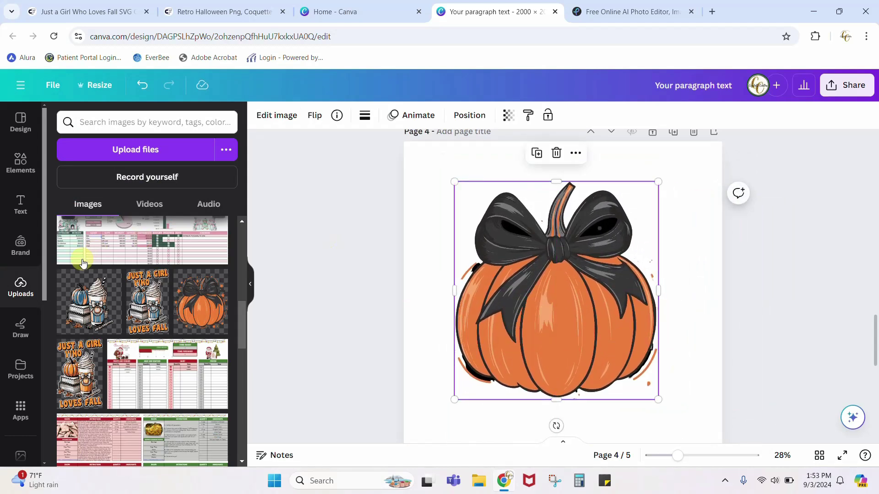
Step: Add the original bow pumpkin from the uploaded images to page 4 and set it beside the extracted pumpkin
{"action": "left_click", "coordinate": [201, 302]}
{"action": "left_click_drag", "start_coordinate": [492, 314], "coordinate": [421, 254]}
{"action": "left_click_drag", "start_coordinate": [594, 310], "coordinate": [663, 355]}
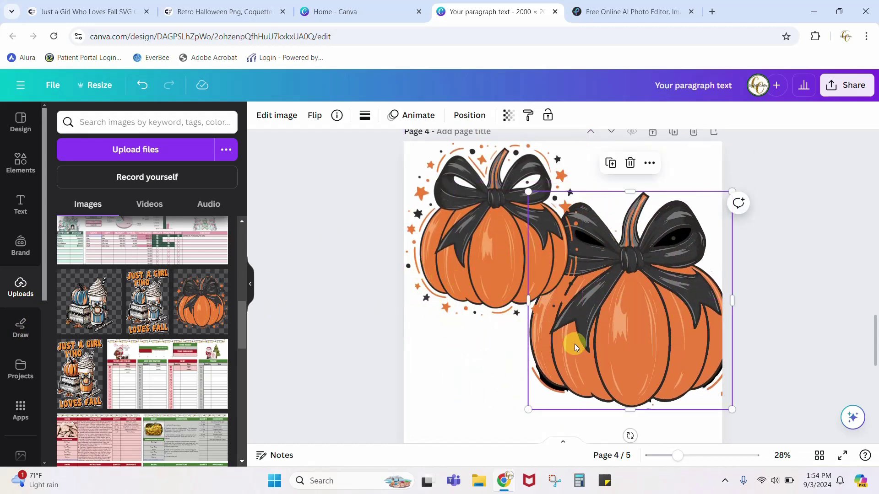
Step: Examine the lower edges of the original and extracted pumpkins up close to compare their outlines and stray marks
{"action": "left_click_drag", "start_coordinate": [679, 458], "coordinate": [709, 457]}
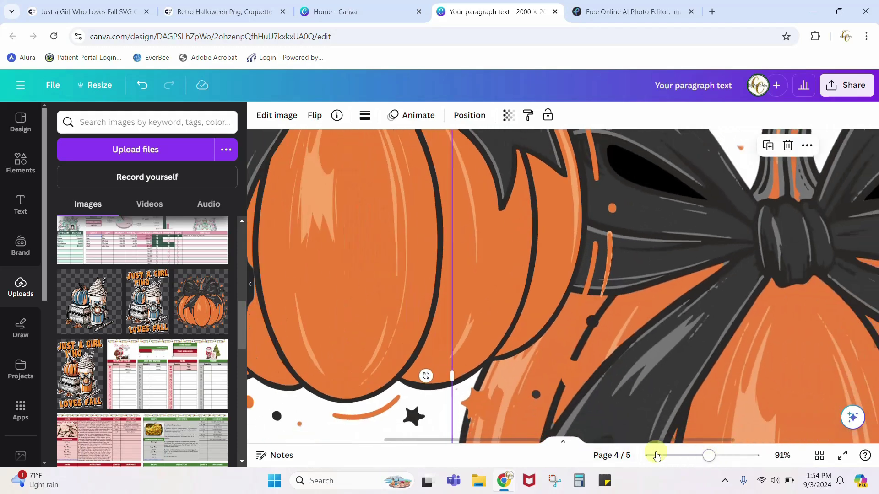
{"action": "left_click_drag", "start_coordinate": [428, 445], "coordinate": [333, 441]}
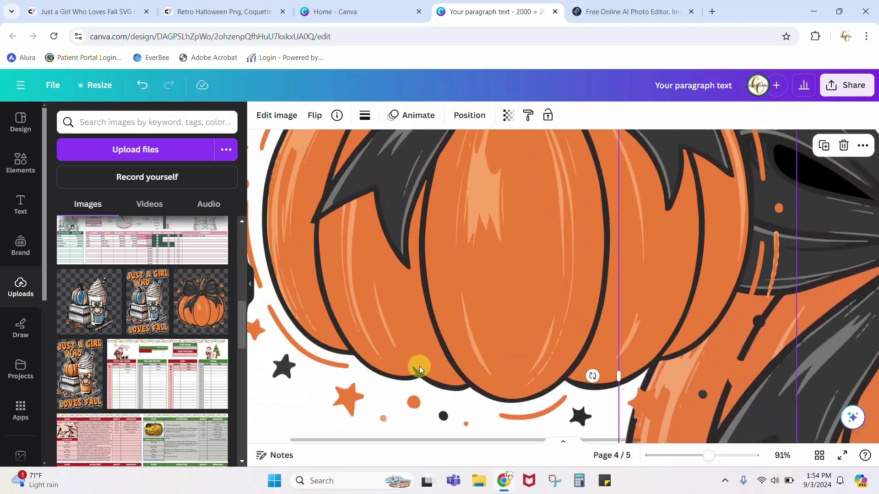
{"action": "scroll", "coordinate": [611, 407], "scroll_direction": "down", "scroll_amount": 3}
{"action": "scroll", "coordinate": [611, 407], "scroll_direction": "right", "scroll_amount": 3}
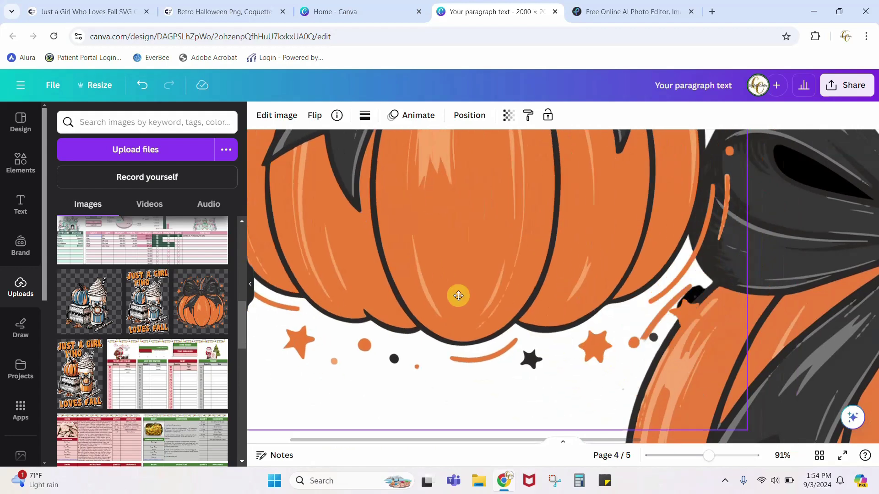
{"action": "left_click", "coordinate": [682, 309]}
{"action": "left_click_drag", "start_coordinate": [682, 309], "coordinate": [714, 309]}
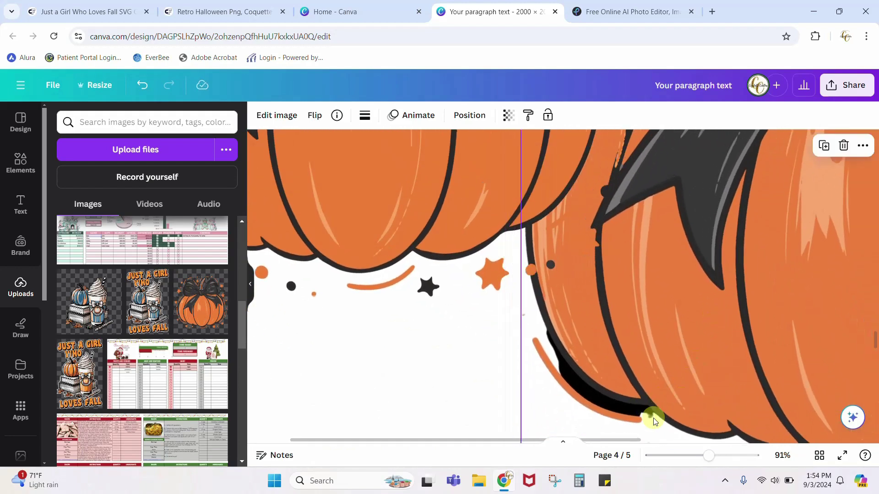
{"action": "left_click_drag", "start_coordinate": [715, 408], "coordinate": [697, 384]}
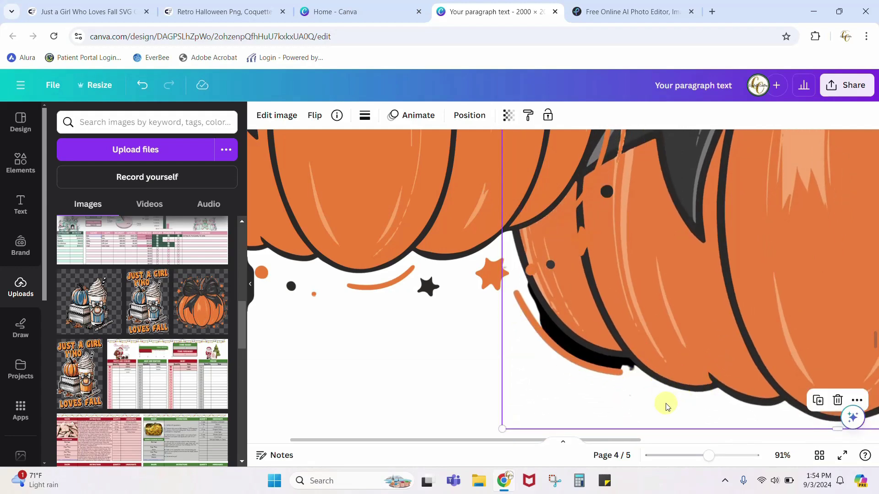
{"action": "left_click_drag", "start_coordinate": [716, 463], "coordinate": [686, 463]}
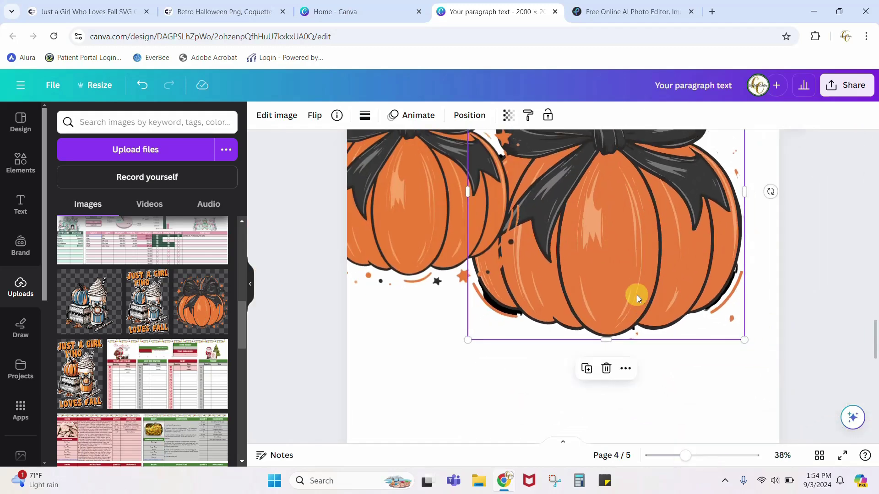
Step: Remove the extracted pumpkin from page 4, then enlarge the original pumpkin image and centre it on the page
{"action": "left_click_drag", "start_coordinate": [475, 224], "coordinate": [608, 331]}
{"action": "left_click_drag", "start_coordinate": [680, 459], "coordinate": [678, 456]}
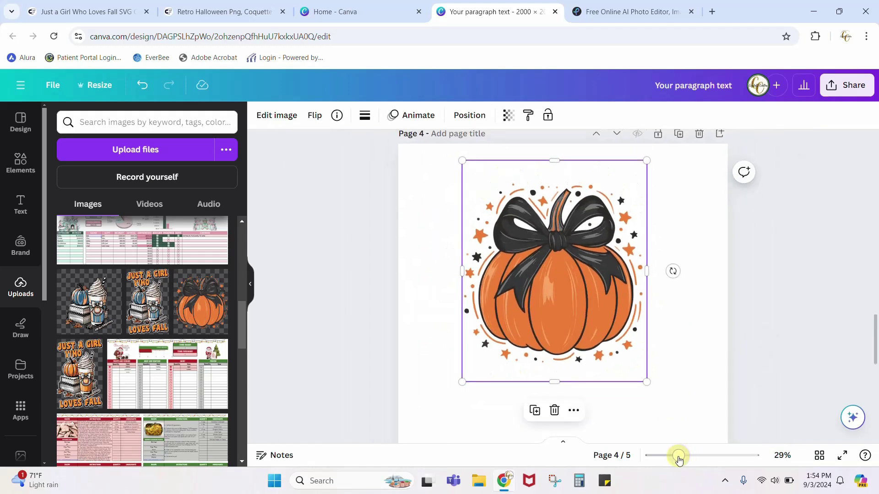
{"action": "left_click_drag", "start_coordinate": [646, 383], "coordinate": [689, 433]}
{"action": "scroll", "coordinate": [751, 367], "scroll_direction": "down", "scroll_amount": 1}
{"action": "left_click_drag", "start_coordinate": [609, 289], "coordinate": [596, 299]}
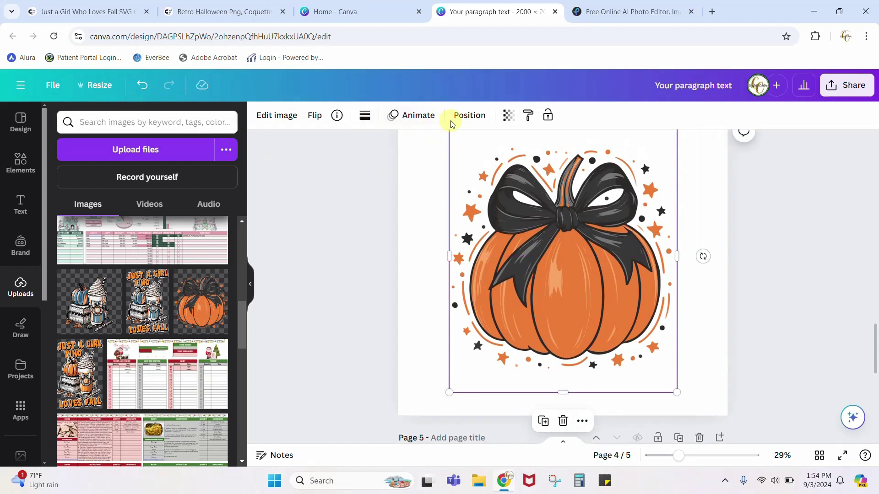
Step: With the Magic Eraser brush at size 37, mark the stars, dots and strokes around the outside of the page 4 pumpkin
{"action": "left_click", "coordinate": [276, 115]}
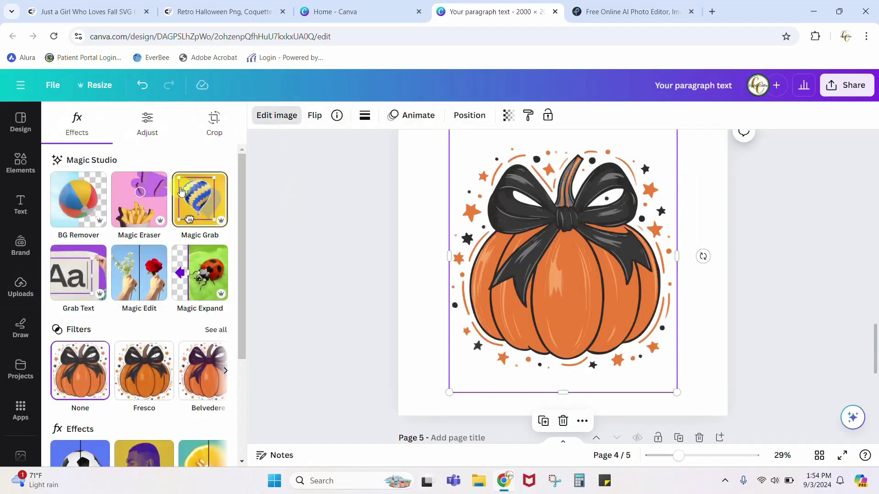
{"action": "left_click", "coordinate": [140, 206]}
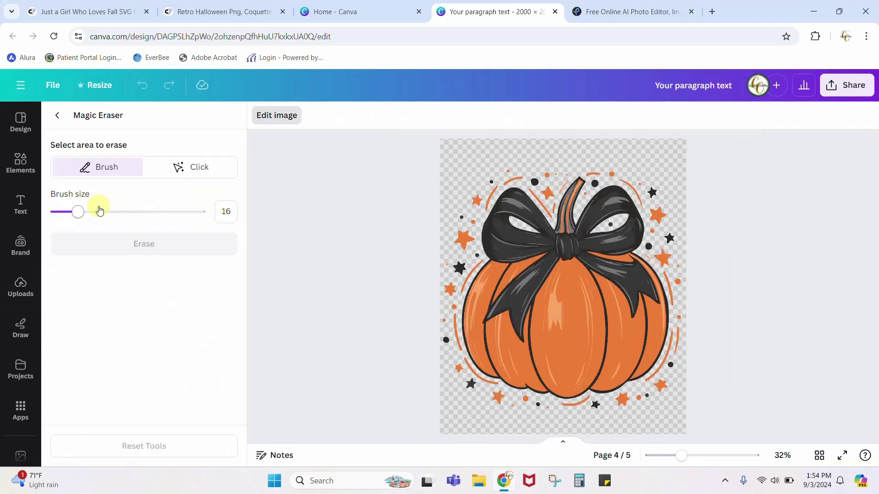
{"action": "left_click_drag", "start_coordinate": [80, 211], "coordinate": [108, 208]}
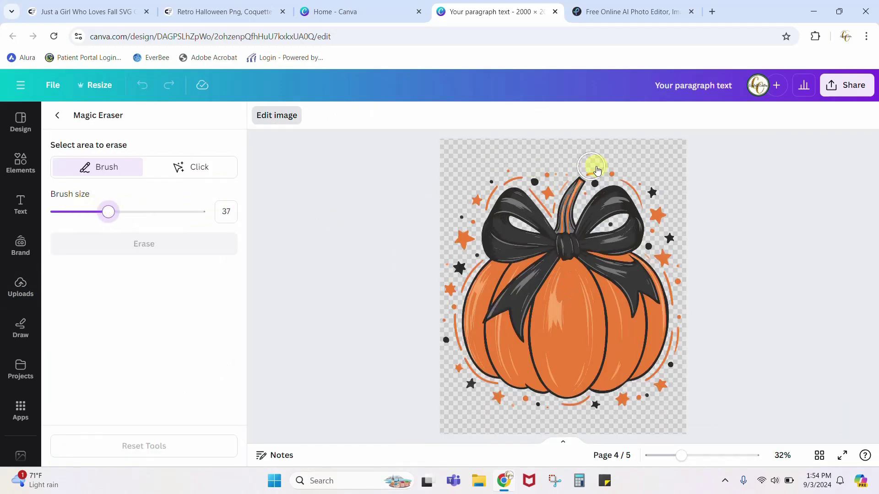
{"action": "mouse_move", "coordinate": [609, 163]}
{"action": "left_mouse_down"}
{"action": "mouse_move", "coordinate": [649, 190]}
{"action": "mouse_move", "coordinate": [669, 237]}
{"action": "mouse_move", "coordinate": [665, 245]}
{"action": "mouse_move", "coordinate": [660, 236]}
{"action": "mouse_move", "coordinate": [657, 247]}
{"action": "mouse_move", "coordinate": [669, 259]}
{"action": "mouse_move", "coordinate": [691, 456]}
{"action": "mouse_move", "coordinate": [747, 267]}
{"action": "mouse_move", "coordinate": [747, 419]}
{"action": "mouse_move", "coordinate": [663, 393]}
{"action": "mouse_move", "coordinate": [442, 373]}
{"action": "mouse_move", "coordinate": [370, 225]}
{"action": "mouse_move", "coordinate": [409, 264]}
{"action": "mouse_move", "coordinate": [436, 202]}
{"action": "mouse_move", "coordinate": [628, 167]}
{"action": "mouse_move", "coordinate": [677, 172]}
{"action": "left_mouse_up"}
{"action": "scroll", "coordinate": [669, 257], "scroll_direction": "up", "scroll_amount": 3}
{"action": "scroll", "coordinate": [757, 278], "scroll_direction": "down", "scroll_amount": 2}
{"action": "scroll", "coordinate": [372, 197], "scroll_direction": "up", "scroll_amount": 4}
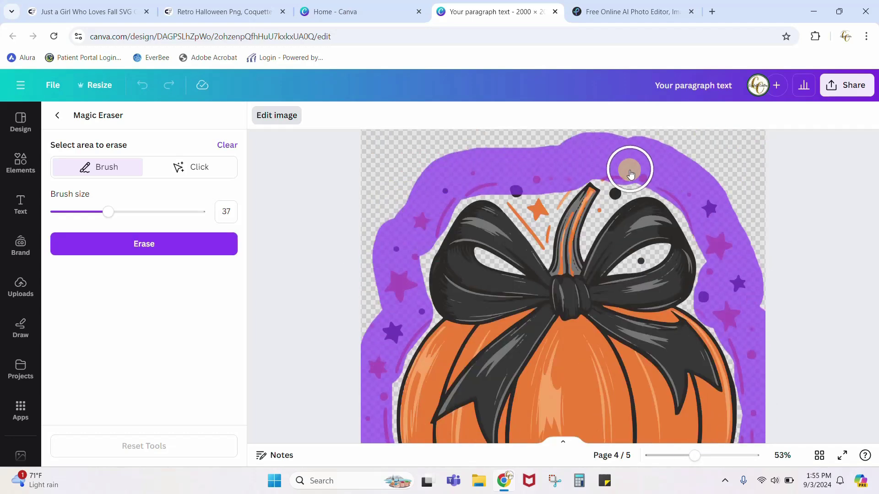
Step: With brush size 14, mark the remaining star, strokes and dots around the stem and inside the bow loop, and erase all marked areas
{"action": "left_click_drag", "start_coordinate": [108, 217], "coordinate": [76, 225]}
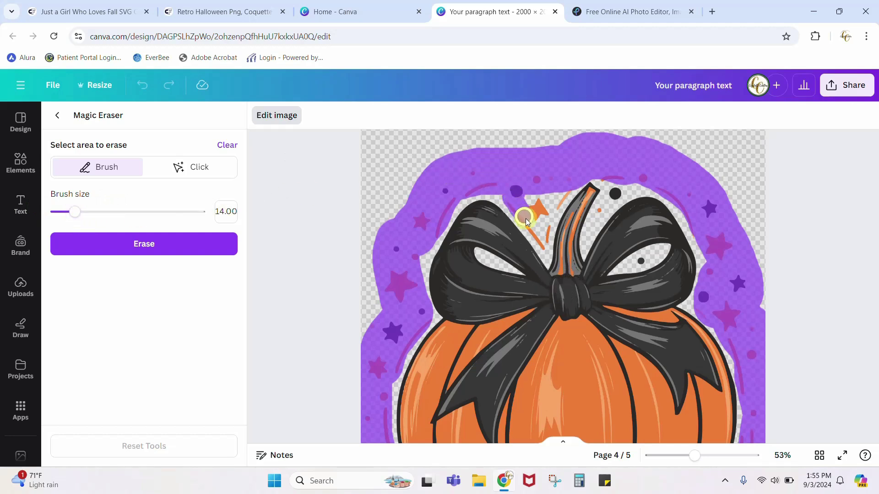
{"action": "mouse_move", "coordinate": [546, 241]}
{"action": "left_mouse_down"}
{"action": "mouse_move", "coordinate": [552, 198]}
{"action": "mouse_move", "coordinate": [566, 192]}
{"action": "mouse_move", "coordinate": [546, 211]}
{"action": "left_mouse_up"}
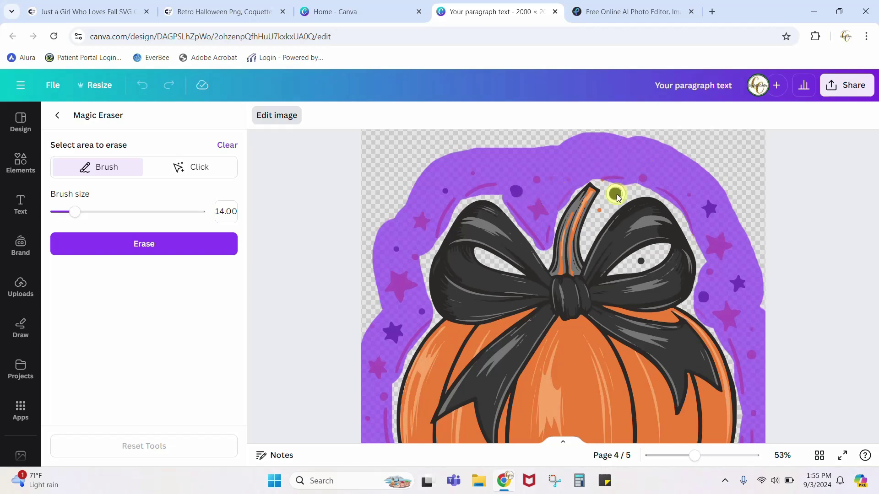
{"action": "left_click", "coordinate": [600, 213]}
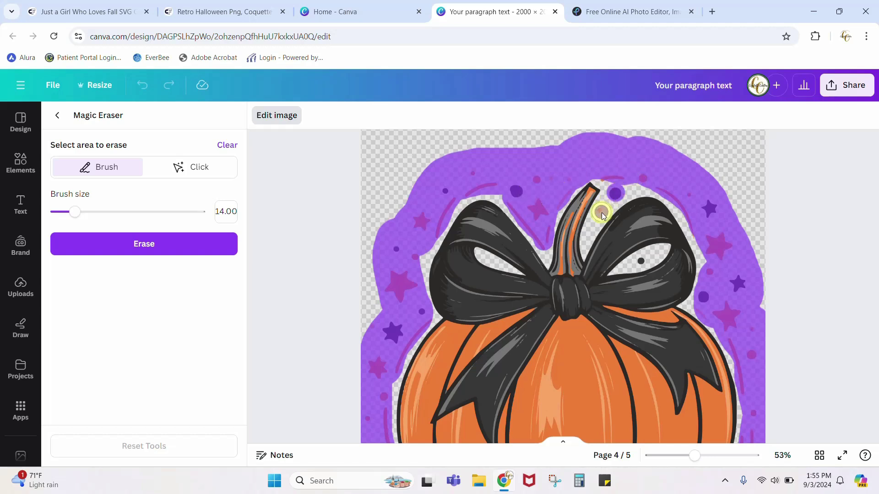
{"action": "left_click", "coordinate": [642, 263]}
{"action": "left_click", "coordinate": [146, 245]}
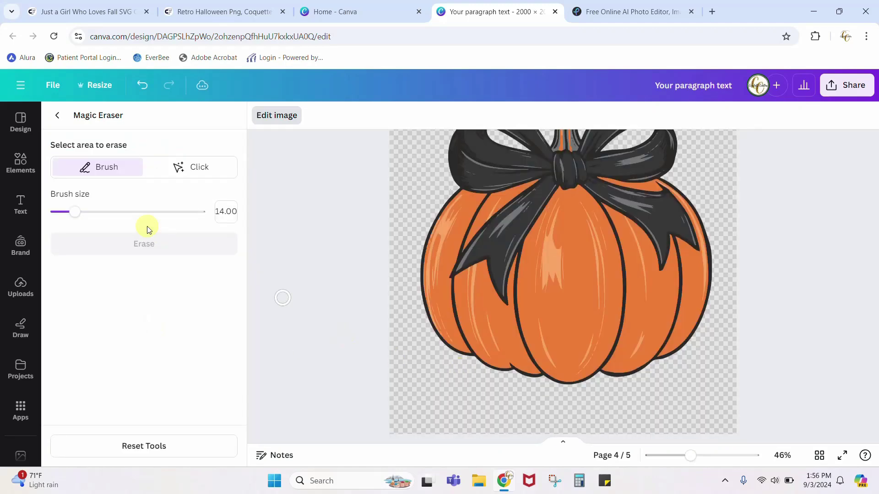
{"action": "left_click", "coordinate": [58, 115]}
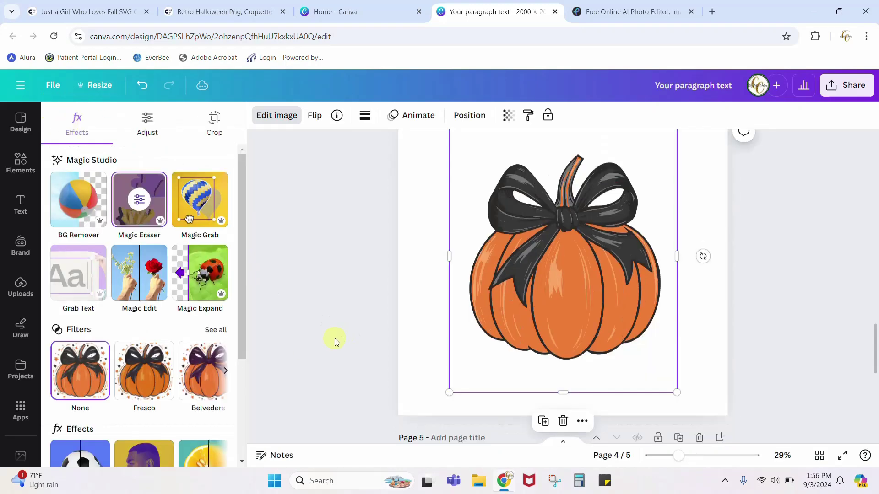
{"action": "scroll", "coordinate": [718, 348], "scroll_direction": "up", "scroll_amount": 1}
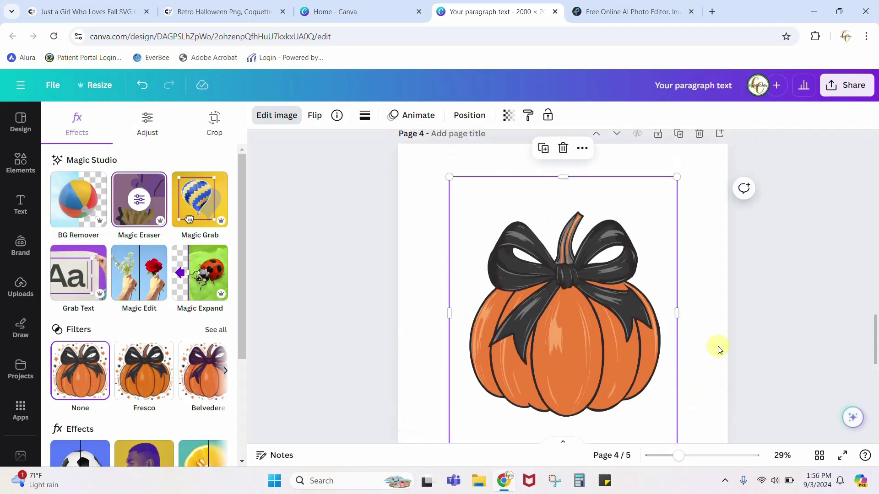
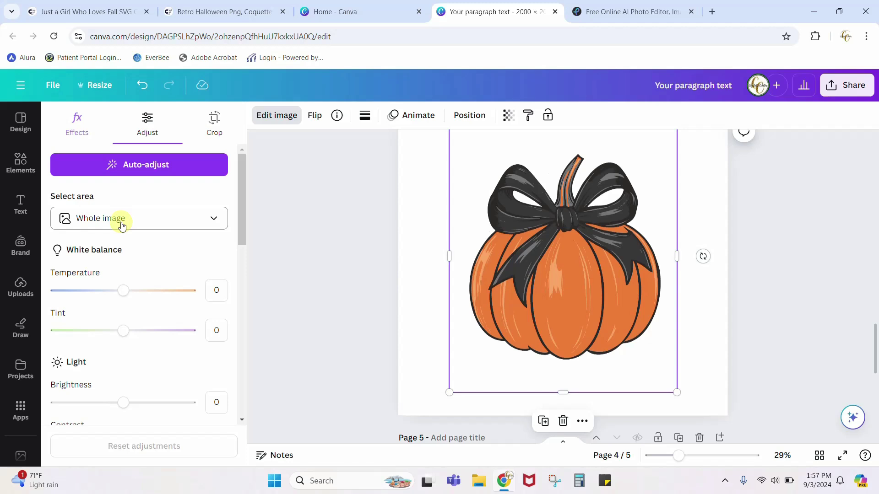
Step: Recolour the pumpkin's orange to light pink with hue -17, saturation 55 and brightness 59, keeping the whole image as the adjusted area
{"action": "left_click", "coordinate": [122, 224]}
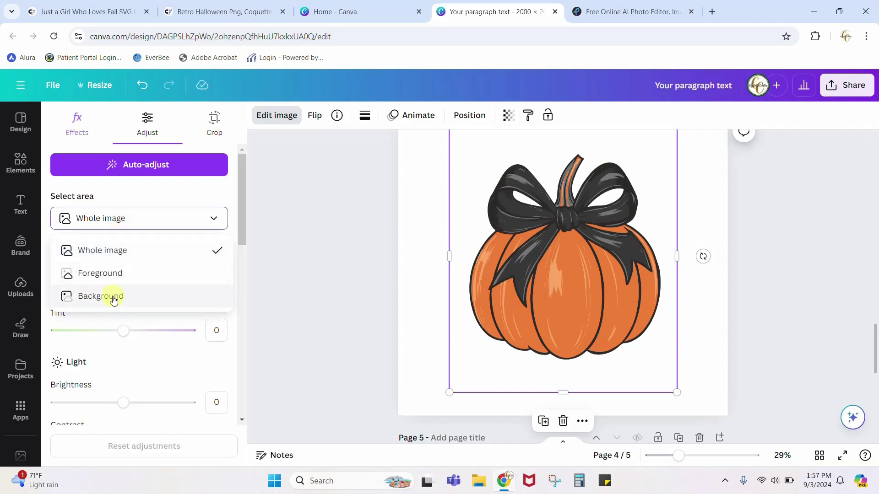
{"action": "left_click", "coordinate": [117, 252]}
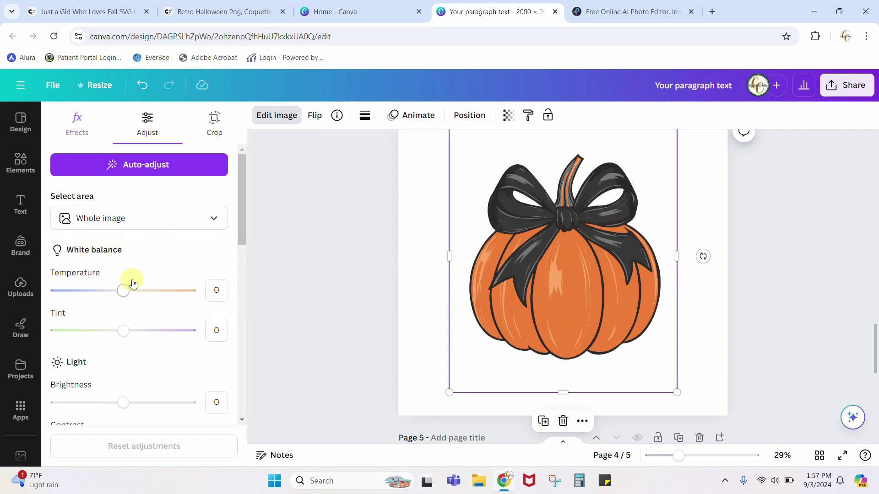
{"action": "scroll", "coordinate": [112, 328], "scroll_direction": "down", "scroll_amount": 10}
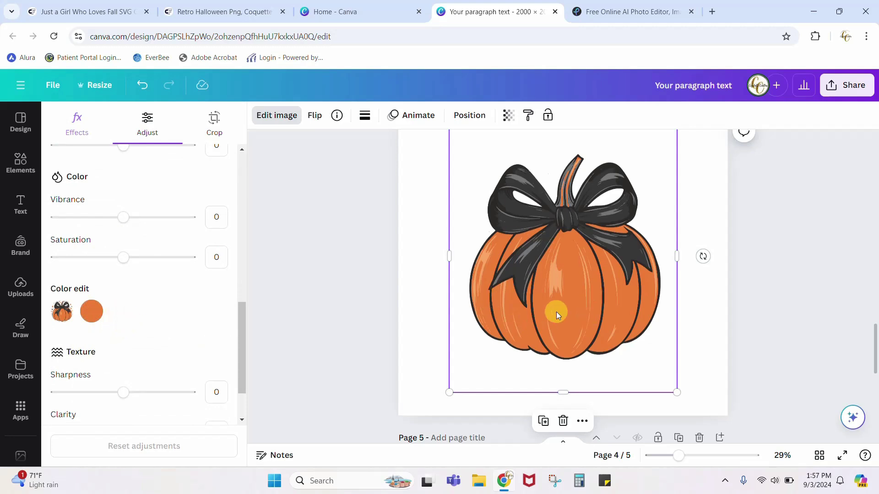
{"action": "left_click", "coordinate": [92, 312]}
{"action": "scroll", "coordinate": [172, 282], "scroll_direction": "down", "scroll_amount": 3}
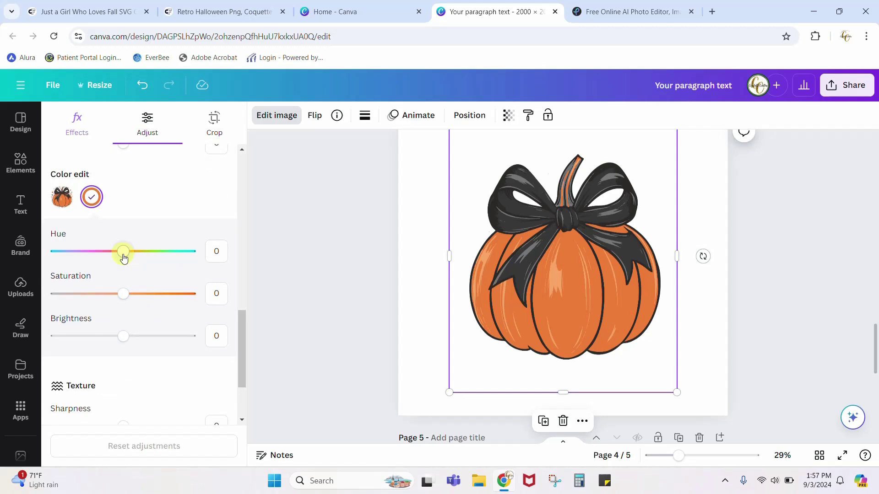
{"action": "mouse_move", "coordinate": [123, 257]}
{"action": "left_mouse_down"}
{"action": "mouse_move", "coordinate": [197, 253]}
{"action": "mouse_move", "coordinate": [55, 251]}
{"action": "mouse_move", "coordinate": [144, 253]}
{"action": "mouse_move", "coordinate": [92, 253]}
{"action": "mouse_move", "coordinate": [116, 249]}
{"action": "left_mouse_up"}
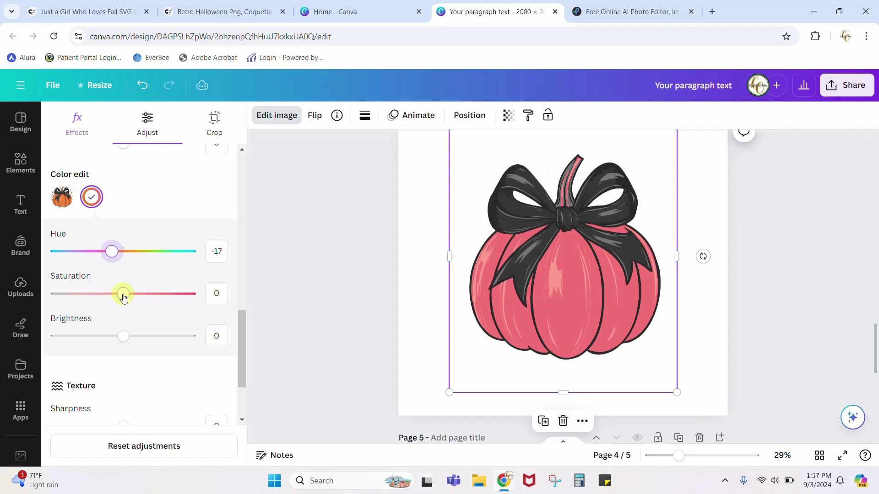
{"action": "left_click_drag", "start_coordinate": [124, 297], "coordinate": [162, 298]}
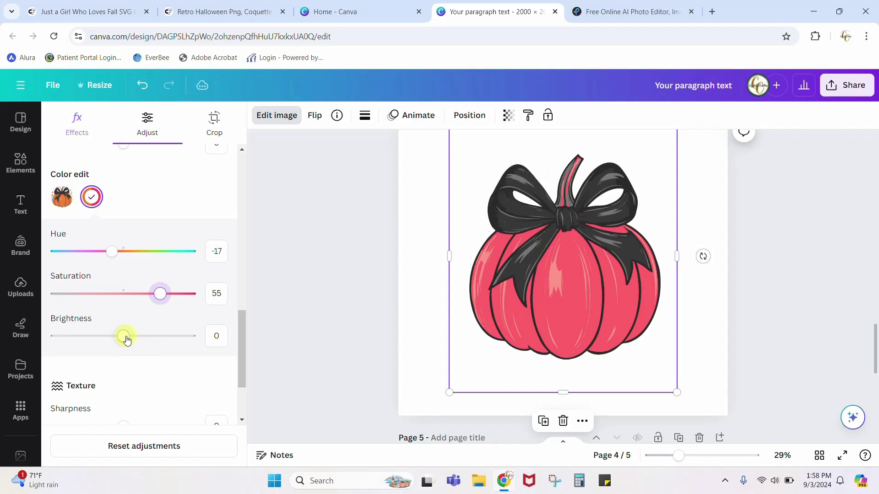
{"action": "left_click_drag", "start_coordinate": [127, 340], "coordinate": [164, 338]}
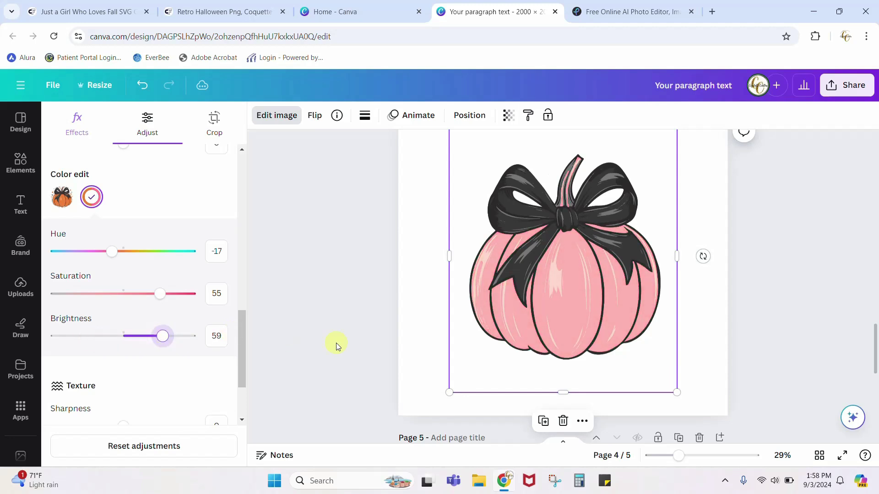
{"action": "left_click", "coordinate": [424, 344]}
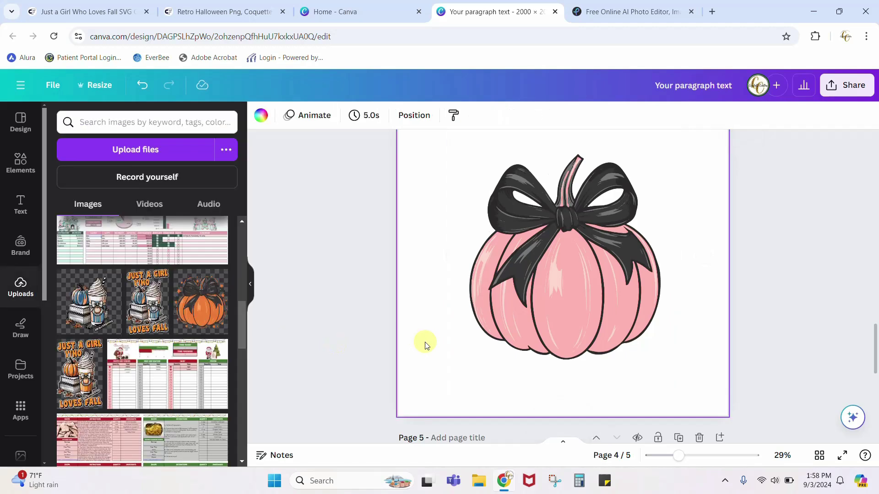
Step: Add the white outlined leafy branch from the vine graphics beside the pumpkin's left edge and colour it the bow's dark charcoal
{"action": "scroll", "coordinate": [425, 344], "scroll_direction": "up", "scroll_amount": 2}
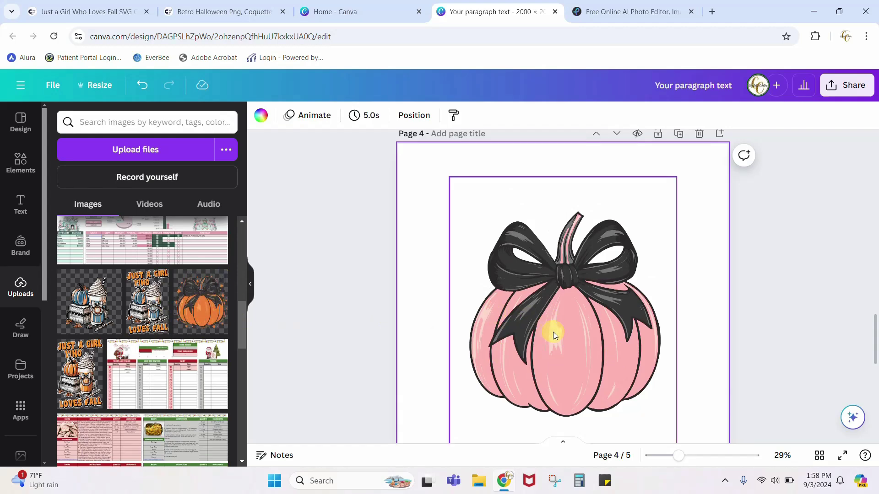
{"action": "scroll", "coordinate": [696, 343], "scroll_direction": "down", "scroll_amount": 6}
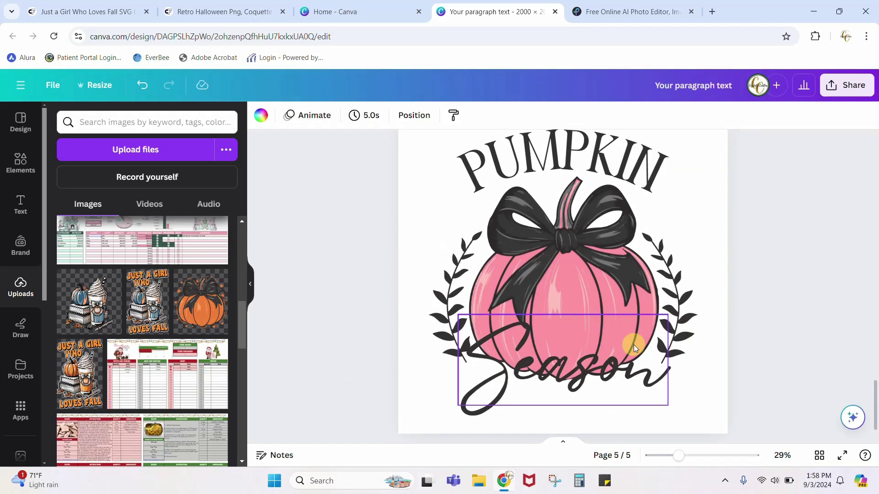
{"action": "scroll", "coordinate": [633, 344], "scroll_direction": "up", "scroll_amount": 5}
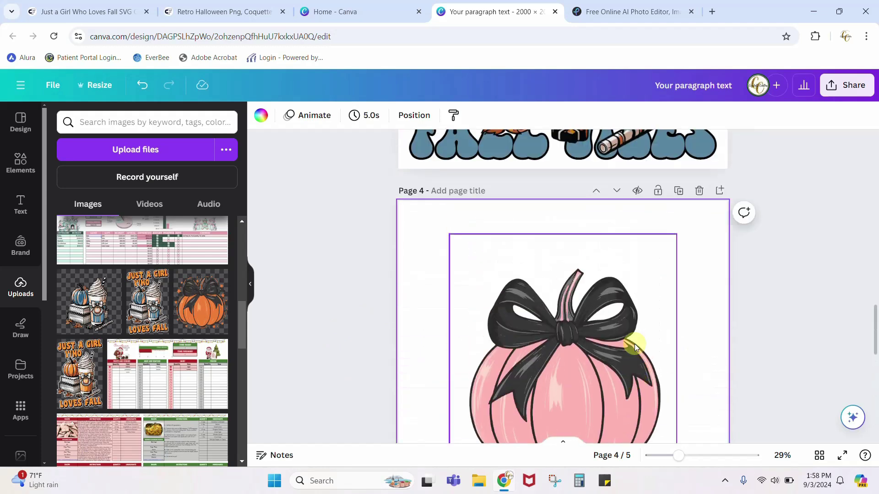
{"action": "scroll", "coordinate": [664, 338], "scroll_direction": "down", "scroll_amount": 3}
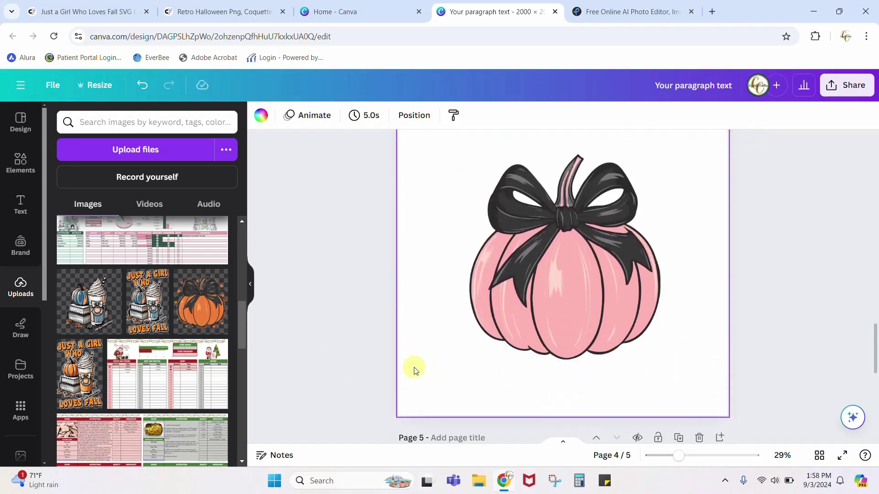
{"action": "left_click", "coordinate": [19, 167]}
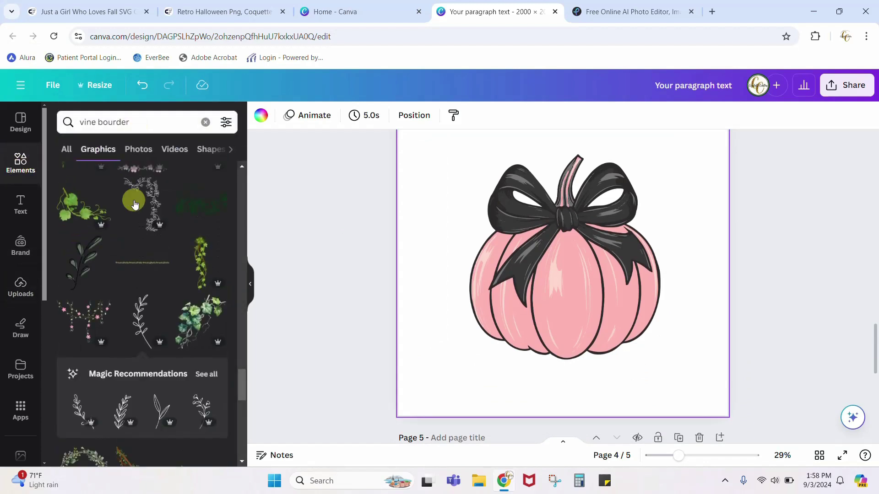
{"action": "left_click", "coordinate": [141, 317]}
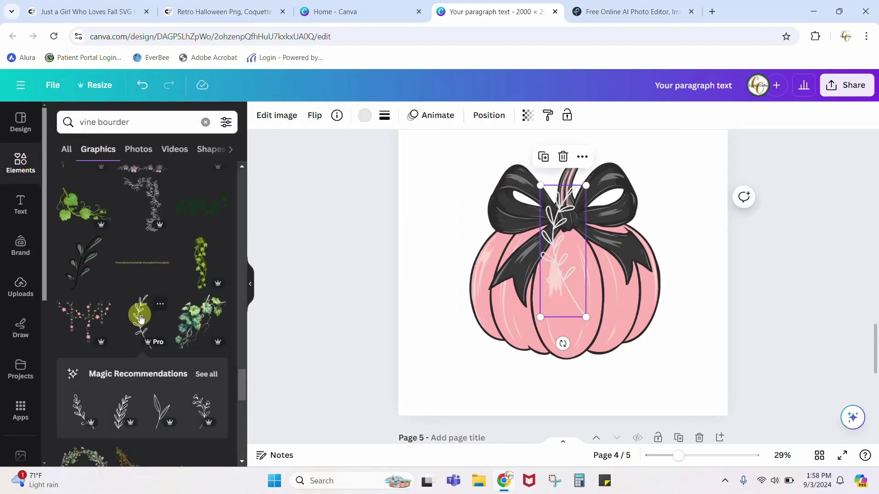
{"action": "left_click_drag", "start_coordinate": [555, 262], "coordinate": [451, 301]}
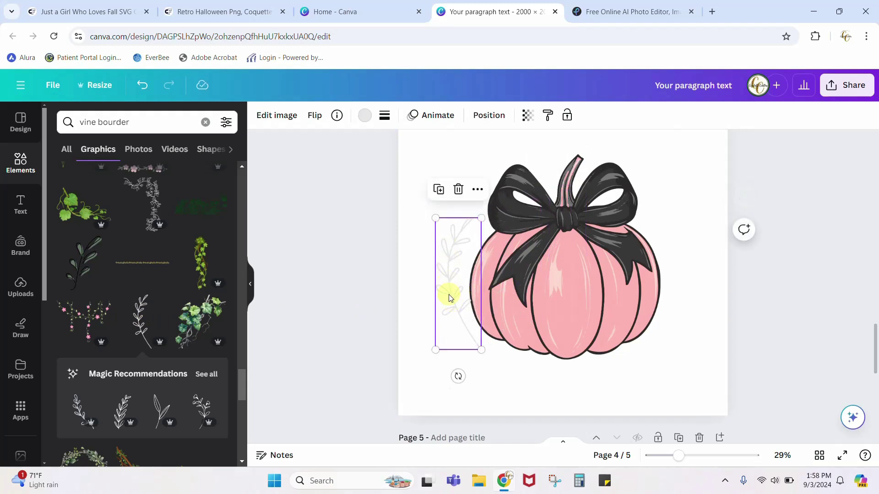
{"action": "left_click", "coordinate": [364, 117]}
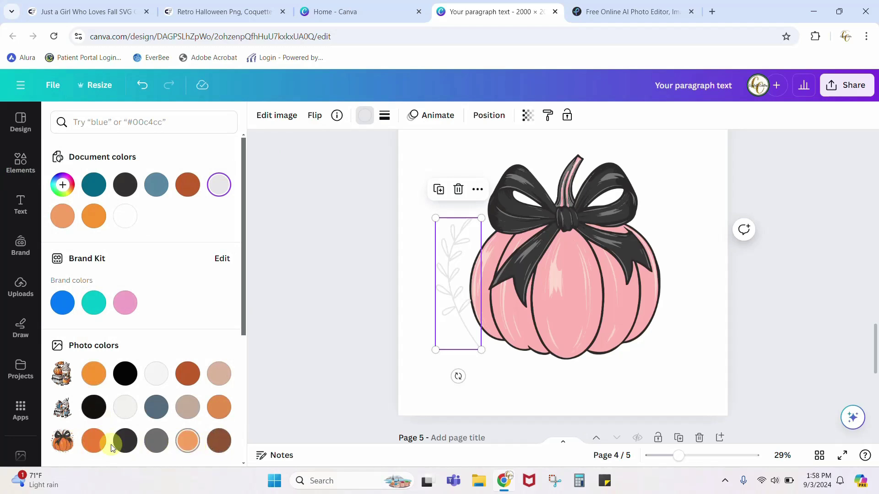
{"action": "left_click", "coordinate": [125, 440]}
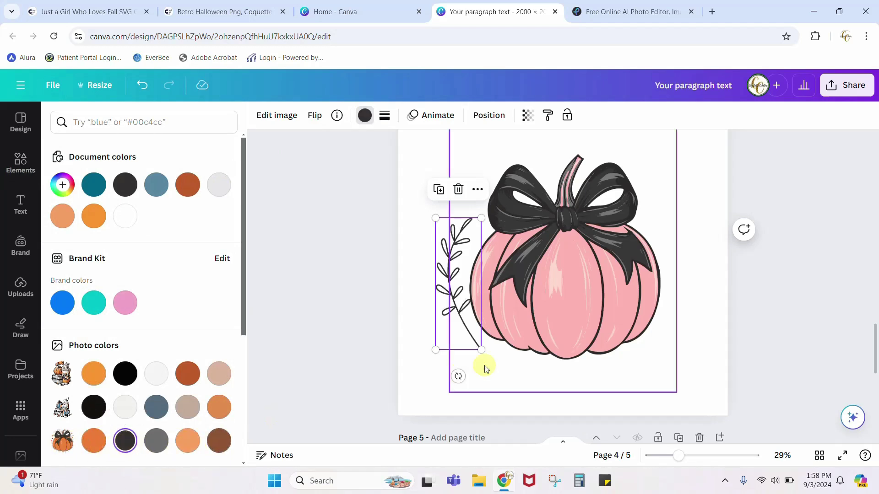
Step: Duplicate the branch, flip the copy horizontally and place it on the pumpkin's right side, aligning both branches at the same height
{"action": "left_click", "coordinate": [438, 189]}
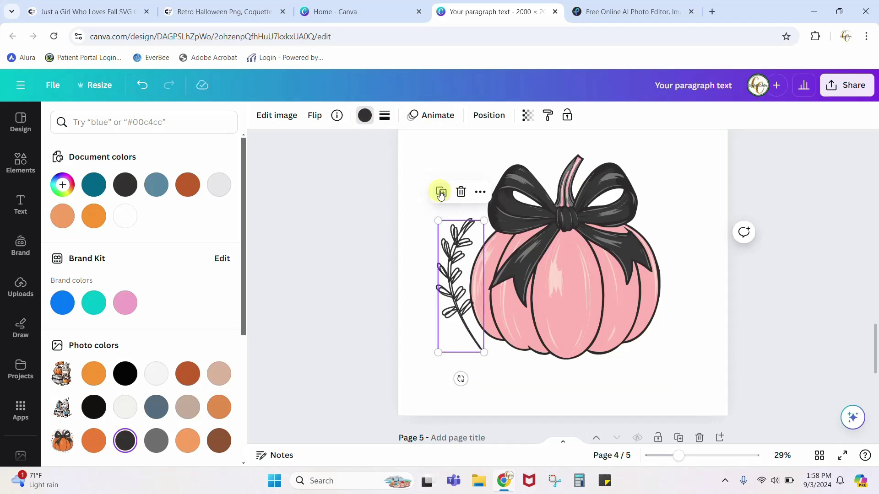
{"action": "left_click", "coordinate": [315, 115]}
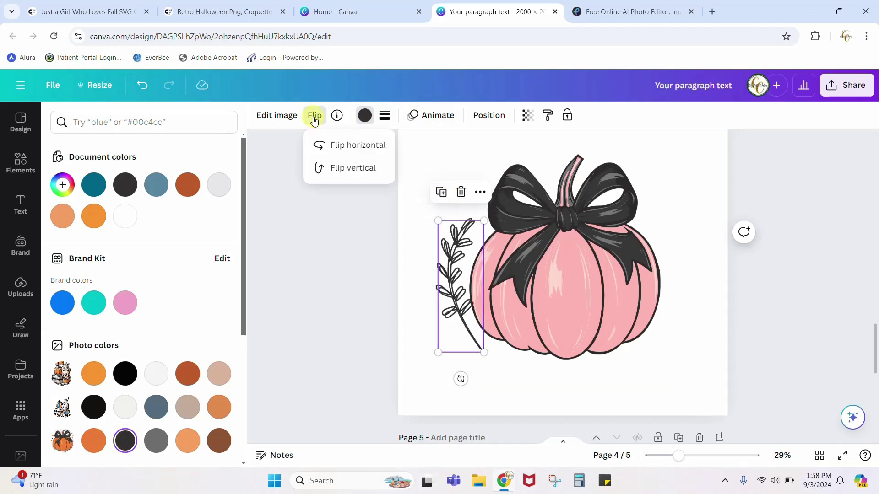
{"action": "left_click", "coordinate": [327, 145]}
{"action": "left_click_drag", "start_coordinate": [456, 255], "coordinate": [682, 271]}
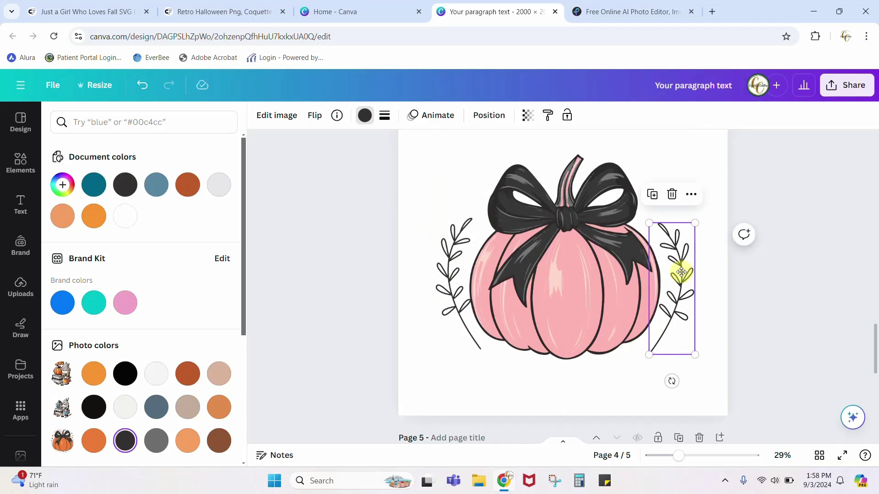
{"action": "left_click_drag", "start_coordinate": [452, 295], "coordinate": [454, 302]}
{"action": "left_click", "coordinate": [681, 291]}
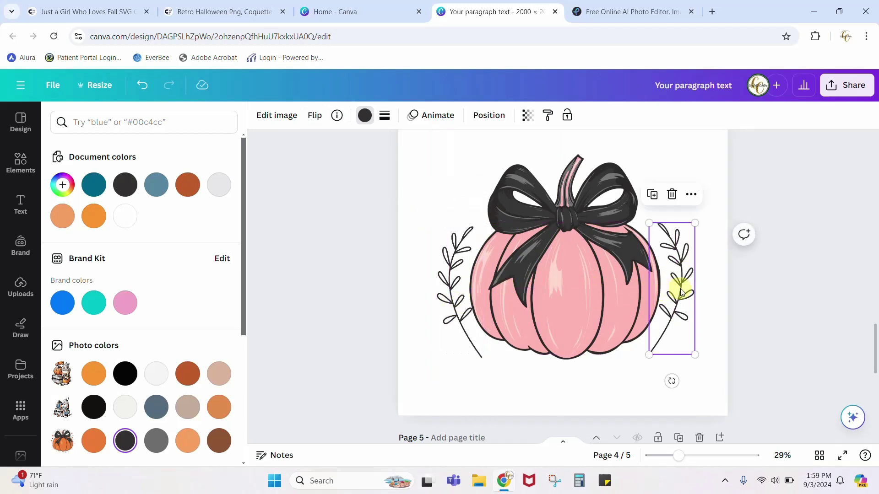
{"action": "left_click_drag", "start_coordinate": [681, 292], "coordinate": [680, 295]}
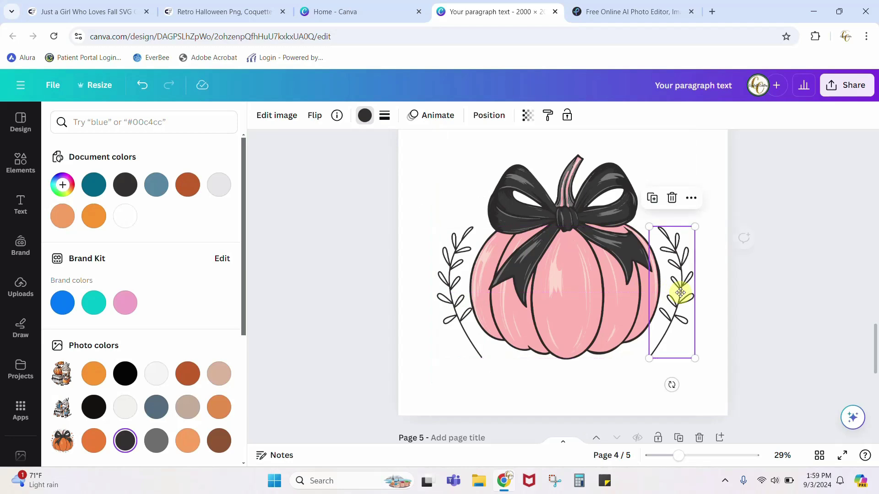
{"action": "key", "text": "Escape"}
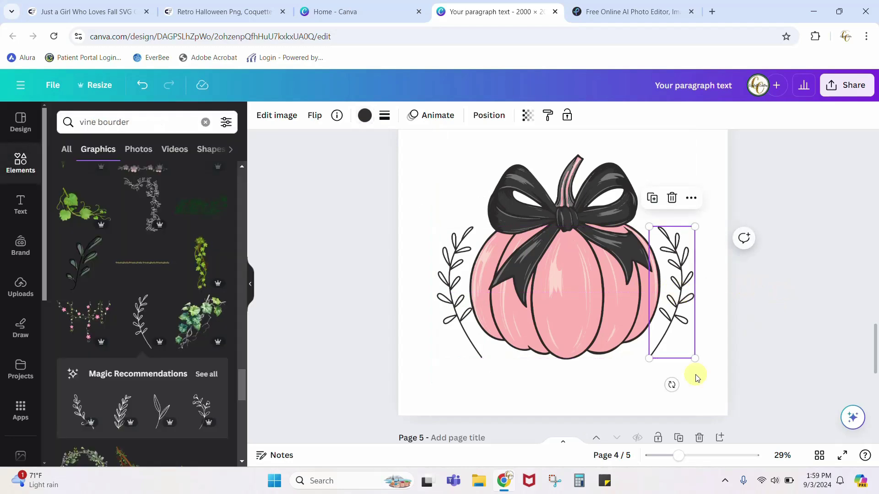
{"action": "left_click", "coordinate": [611, 388]}
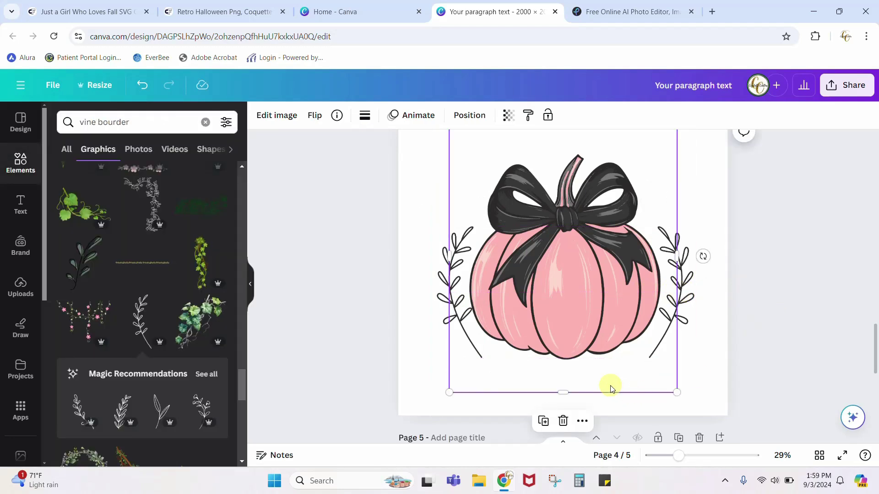
Step: Add the heading "PUMPKIN" above the pink pumpkin on page 4 and set it in the Perandory font
{"action": "left_click", "coordinate": [698, 387]}
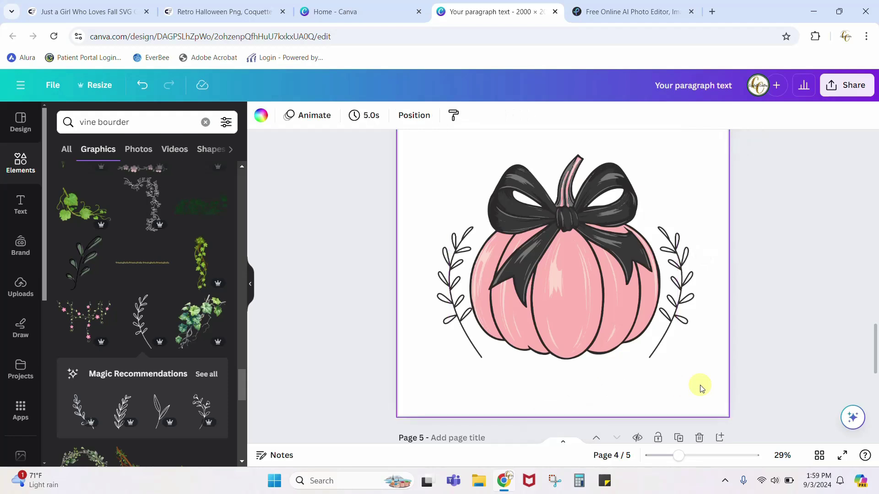
{"action": "scroll", "coordinate": [698, 387], "scroll_direction": "up", "scroll_amount": 4}
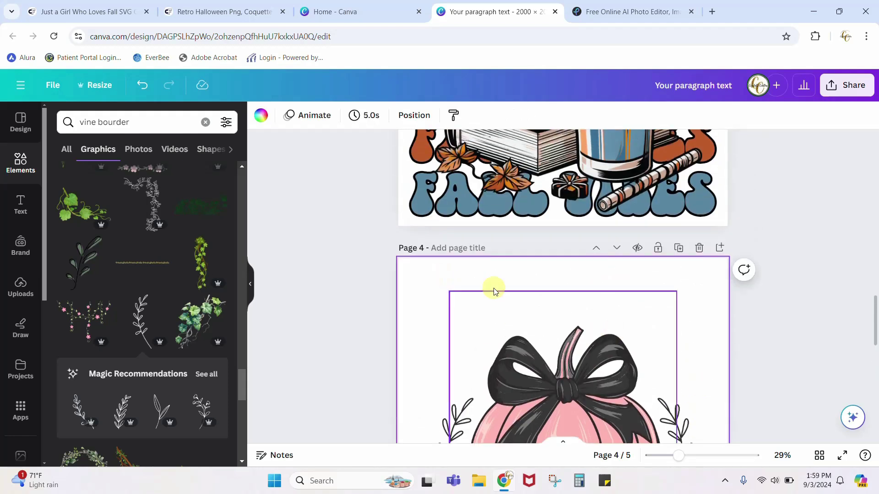
{"action": "key", "text": "t"}
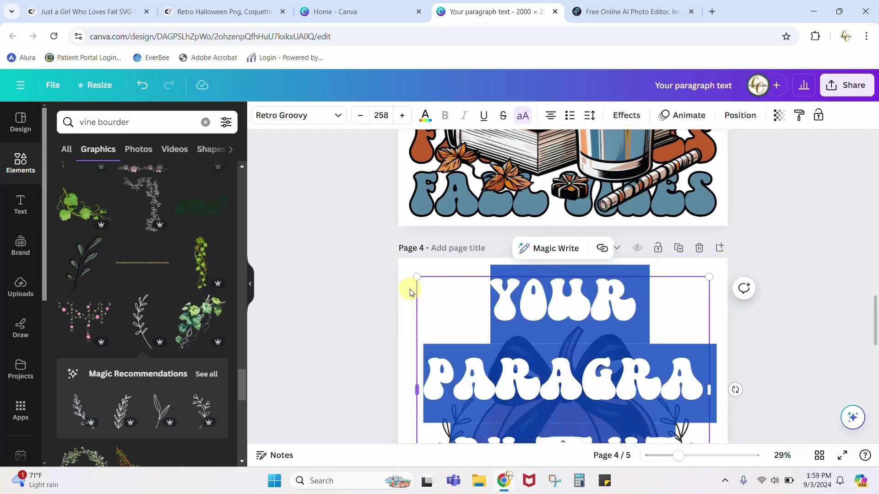
{"action": "type", "text": "PUMPKIN"}
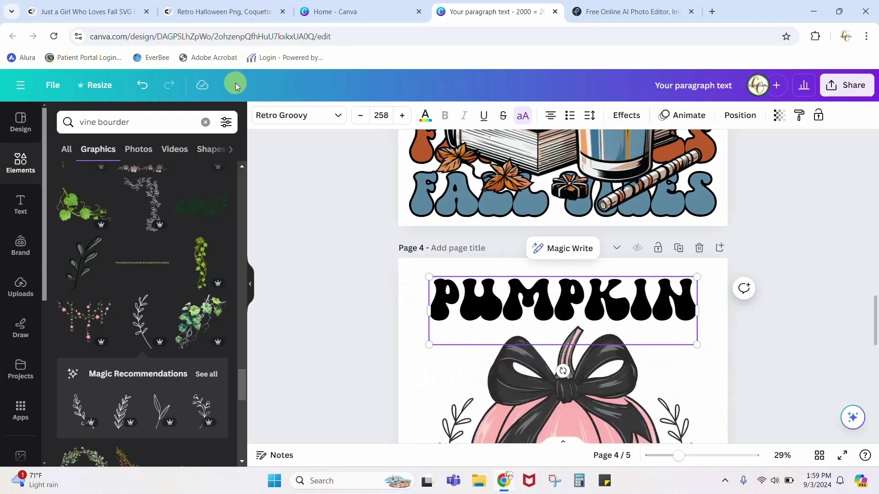
{"action": "left_click", "coordinate": [282, 115]}
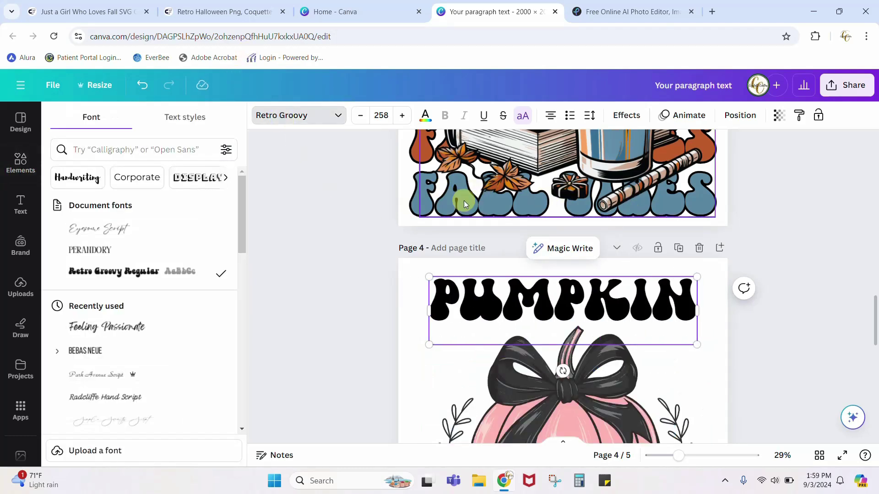
{"action": "left_click", "coordinate": [91, 250]}
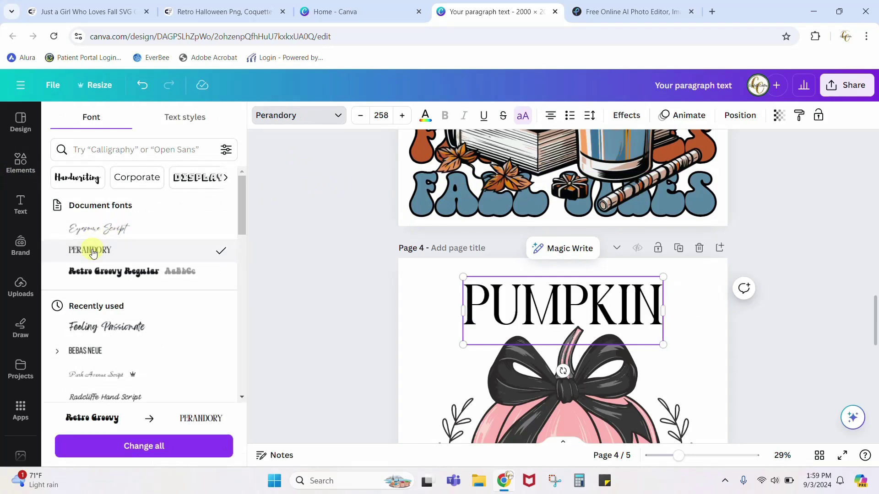
{"action": "left_click", "coordinate": [722, 370]}
{"action": "scroll", "coordinate": [718, 372], "scroll_direction": "down", "scroll_amount": 3}
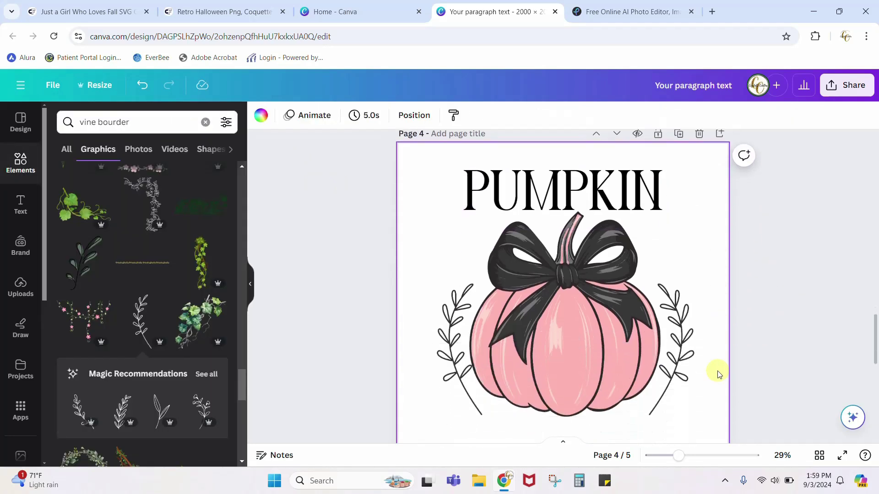
Step: Curve the "PUMPKIN" heading into an arch over the bow with a curve value of 77
{"action": "left_click", "coordinate": [532, 192]}
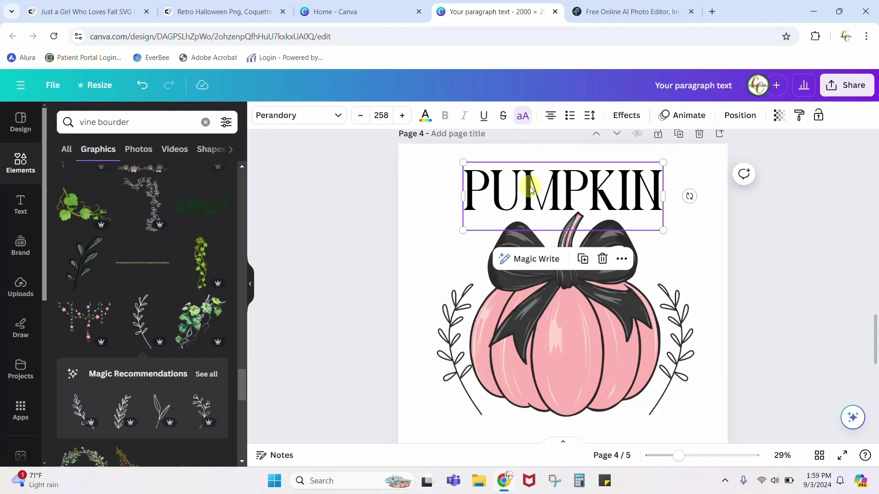
{"action": "left_click", "coordinate": [626, 114]}
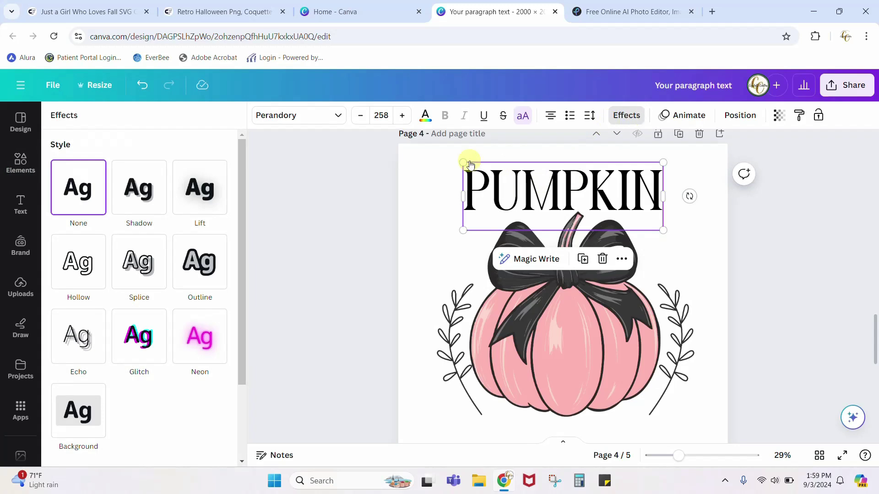
{"action": "scroll", "coordinate": [165, 288], "scroll_direction": "down", "scroll_amount": 2}
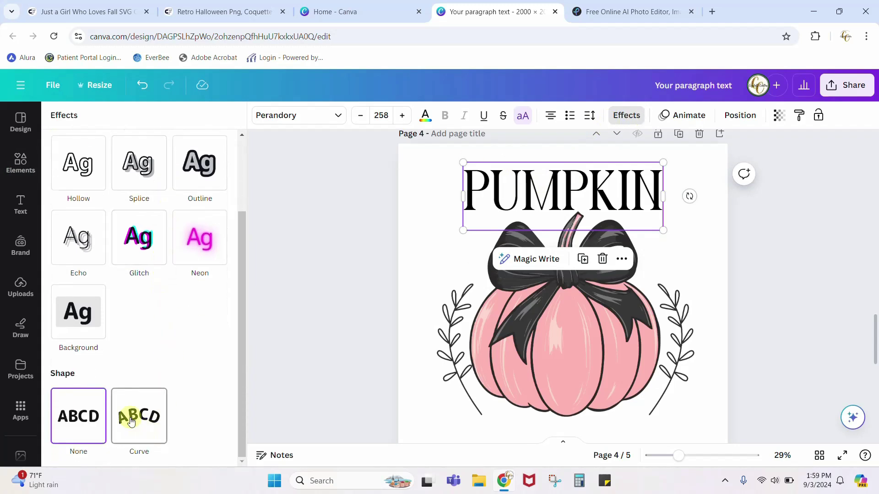
{"action": "left_click", "coordinate": [131, 422]}
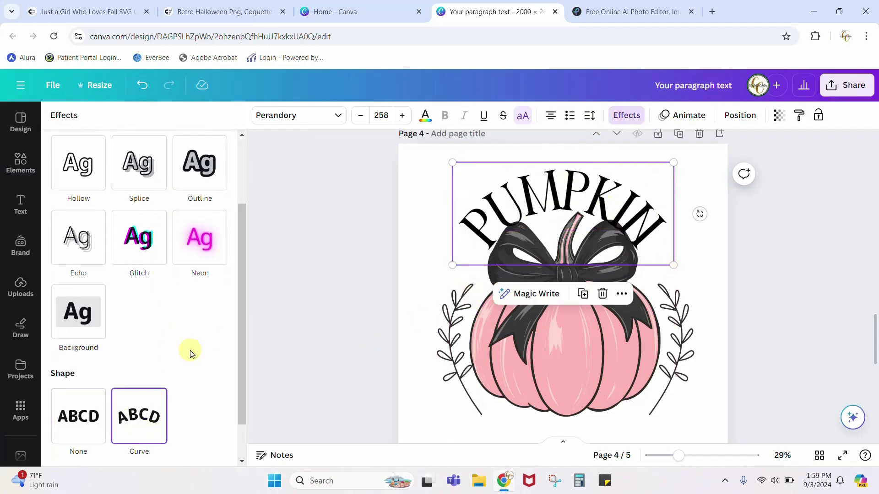
{"action": "scroll", "coordinate": [190, 352], "scroll_direction": "down", "scroll_amount": 1}
{"action": "left_click_drag", "start_coordinate": [190, 447], "coordinate": [175, 448]}
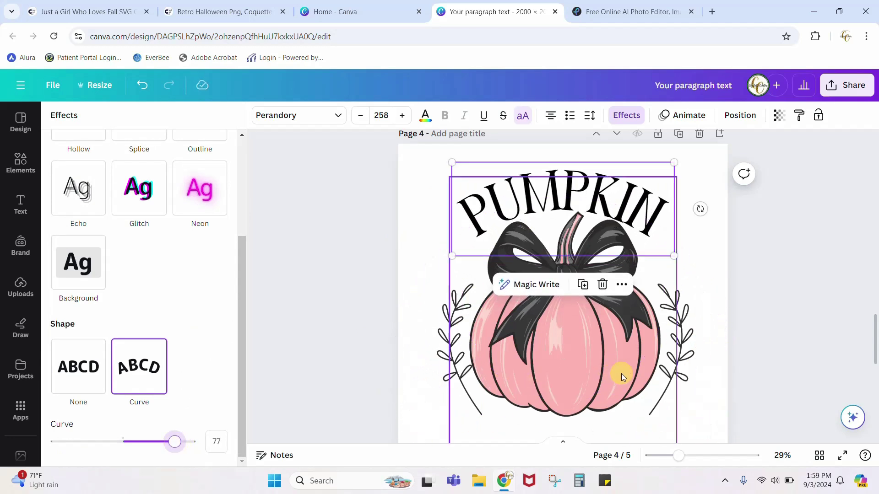
Step: Add the text "Season" to page 4 in the Eyesome Script font with all-caps turned off
{"action": "scroll", "coordinate": [688, 358], "scroll_direction": "down", "scroll_amount": 4}
{"action": "left_click", "coordinate": [437, 273]}
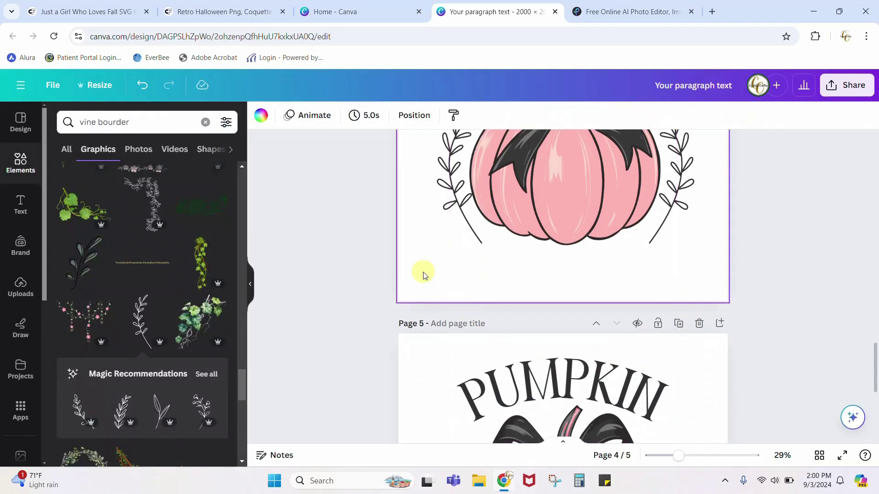
{"action": "type", "text": "t"}
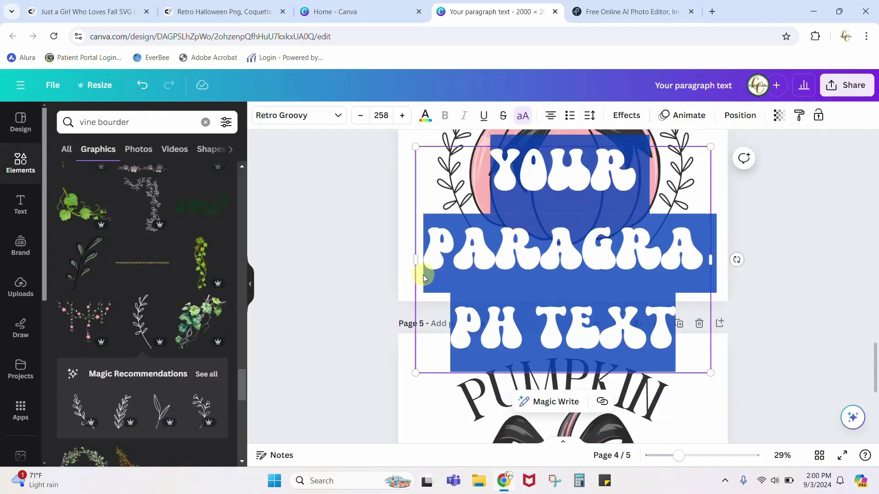
{"action": "type", "text": "SEASON"}
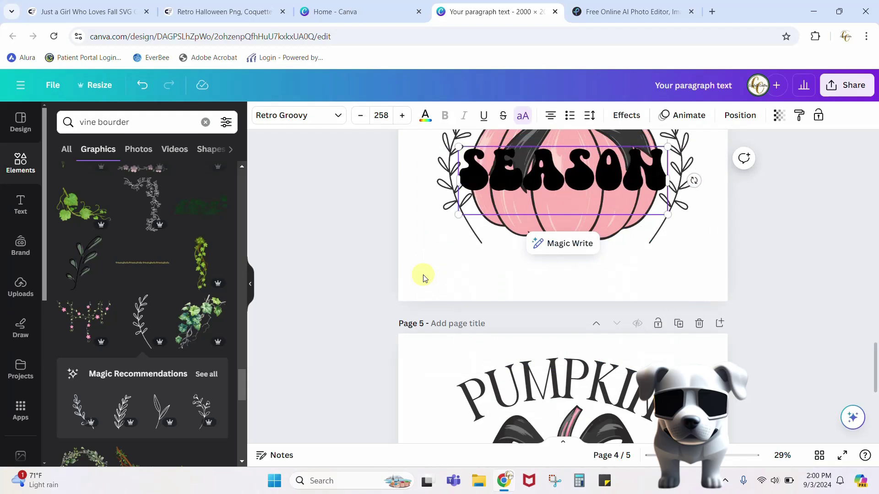
{"action": "left_click", "coordinate": [283, 115]}
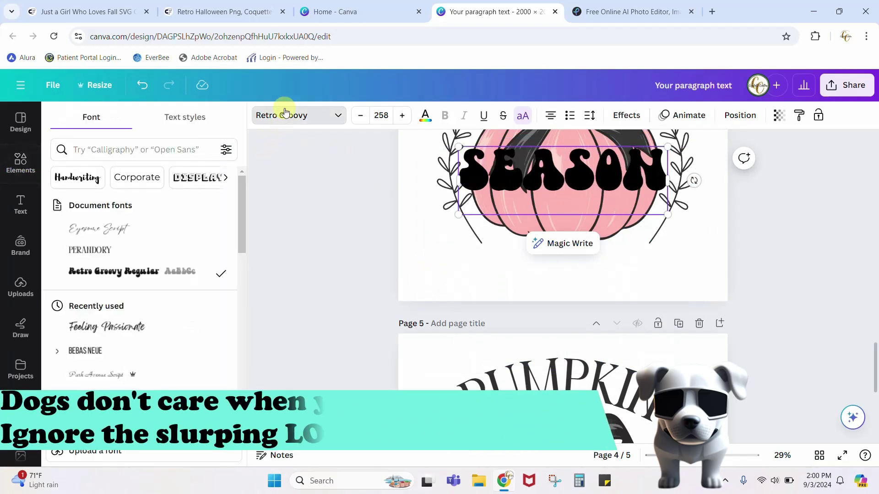
{"action": "left_click", "coordinate": [105, 230]}
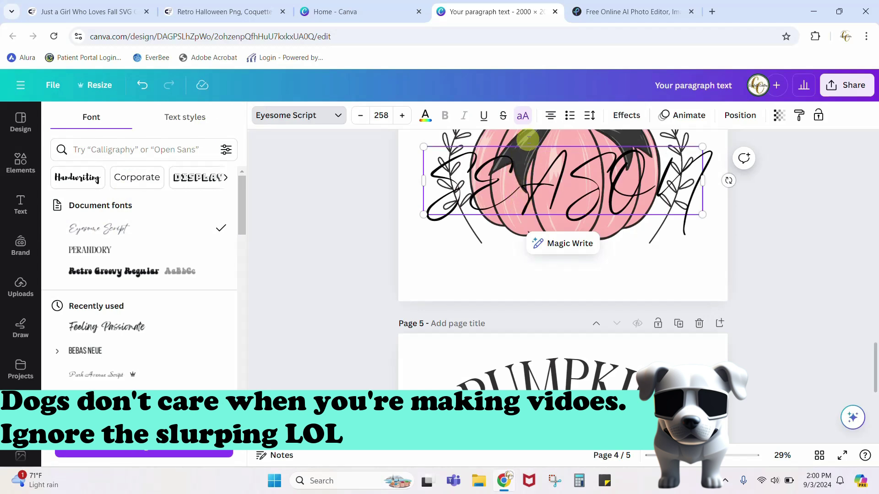
{"action": "left_click", "coordinate": [522, 117]}
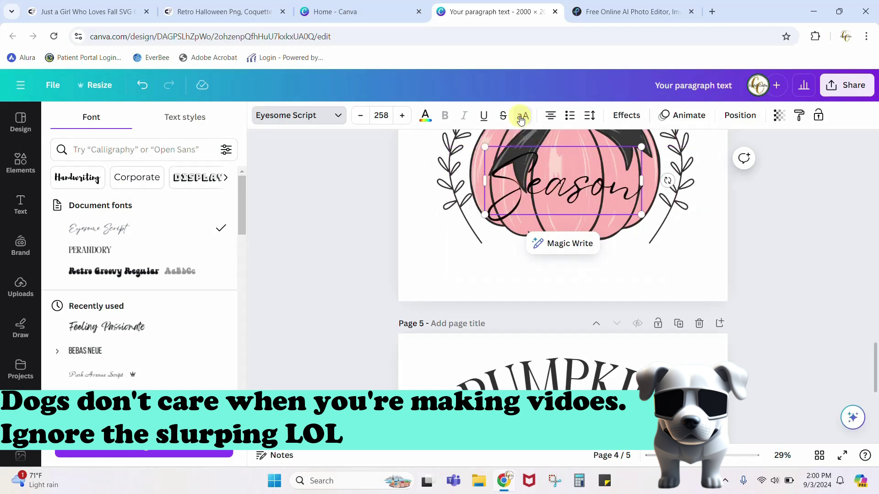
{"action": "left_click", "coordinate": [523, 121]}
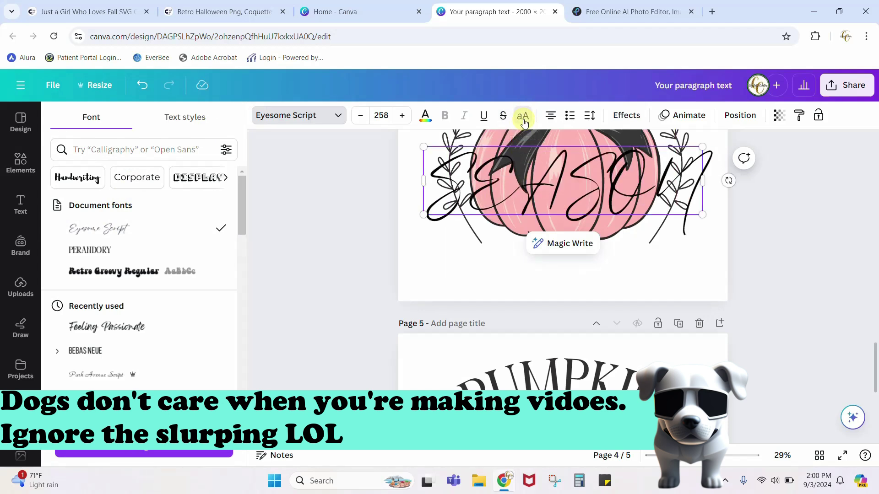
{"action": "left_click", "coordinate": [524, 121]}
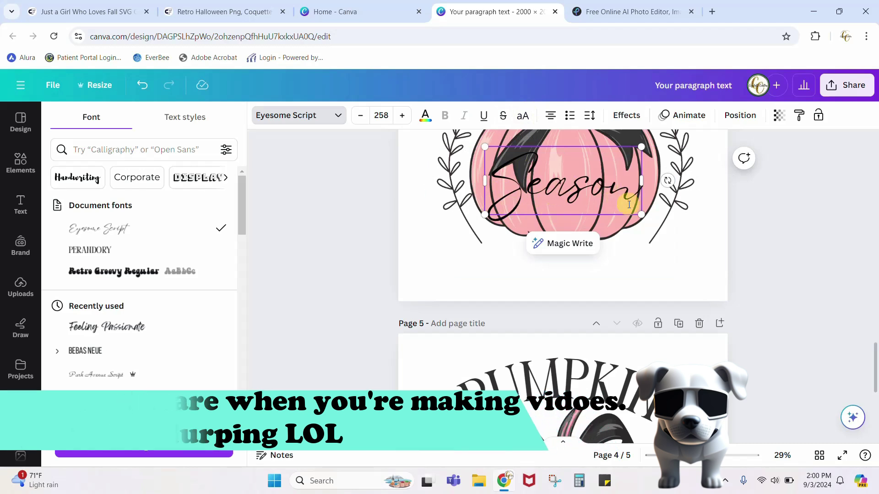
Step: Enlarge the "Season" text to size 308 and place it across the pumpkin's lower edge, between the branch stems
{"action": "left_click_drag", "start_coordinate": [642, 214], "coordinate": [671, 227]}
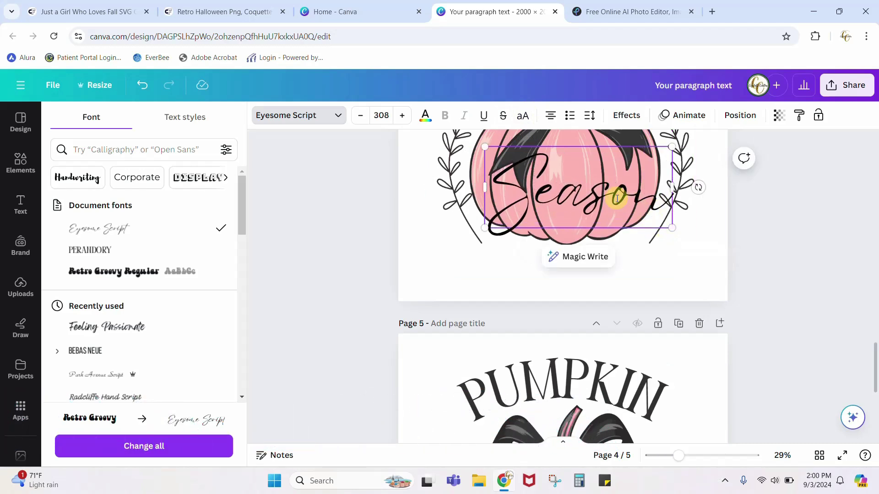
{"action": "left_click", "coordinate": [681, 251]}
{"action": "left_click_drag", "start_coordinate": [595, 196], "coordinate": [584, 237]}
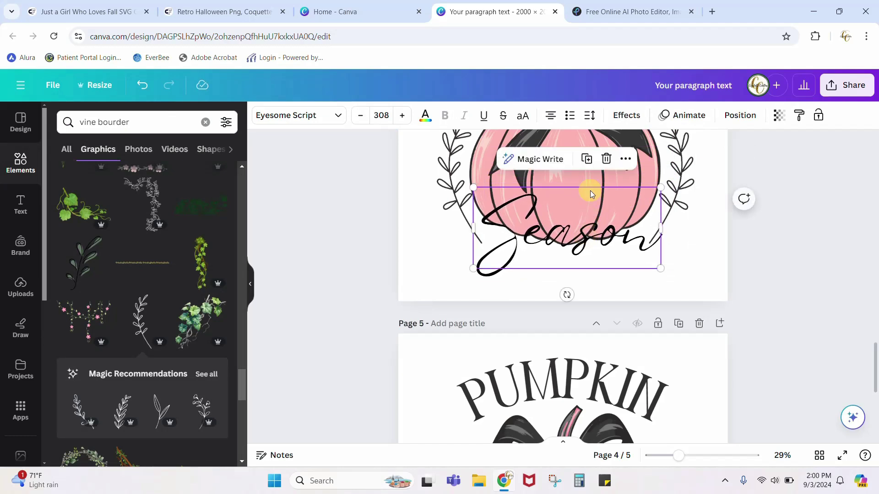
Step: Thicken the "Season" lettering with a black outline effect of thickness 17
{"action": "left_click", "coordinate": [626, 115]}
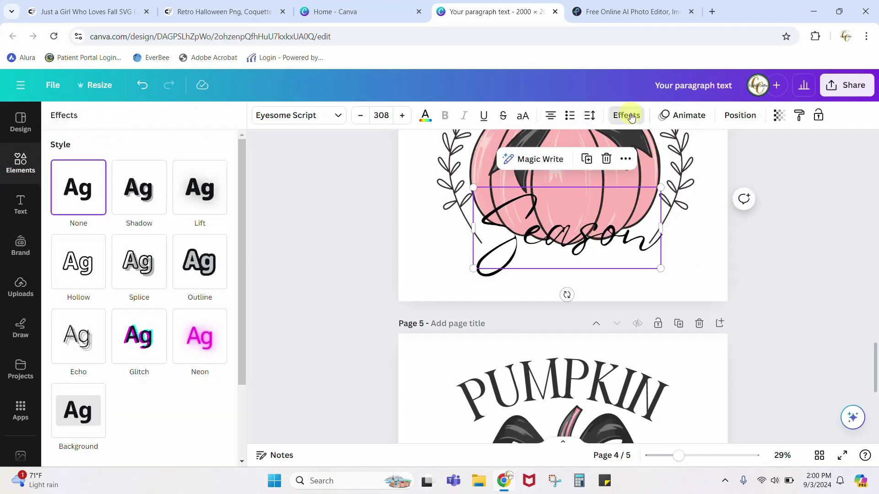
{"action": "left_click", "coordinate": [196, 272]}
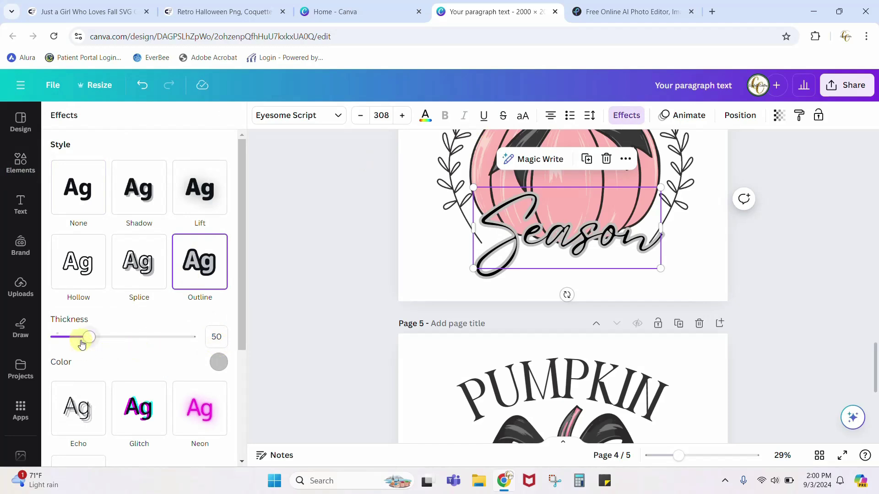
{"action": "left_click_drag", "start_coordinate": [84, 340], "coordinate": [68, 342]}
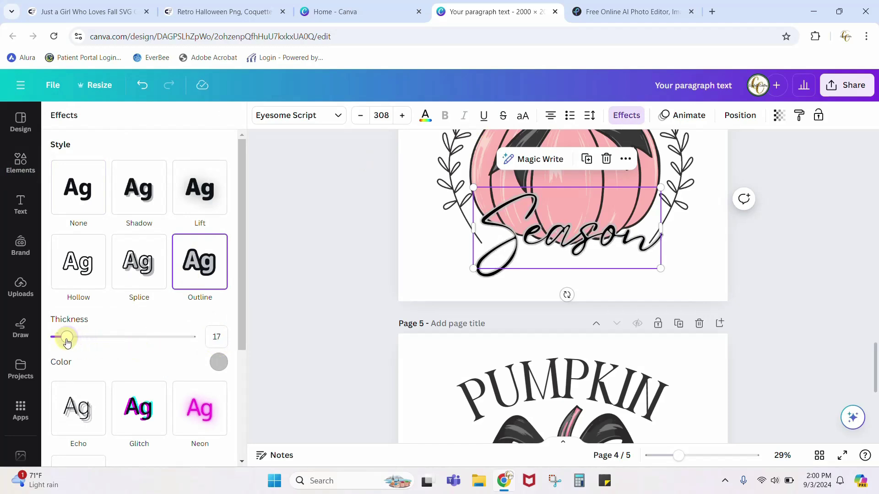
{"action": "left_click", "coordinate": [219, 362]}
{"action": "left_click", "coordinate": [87, 236]}
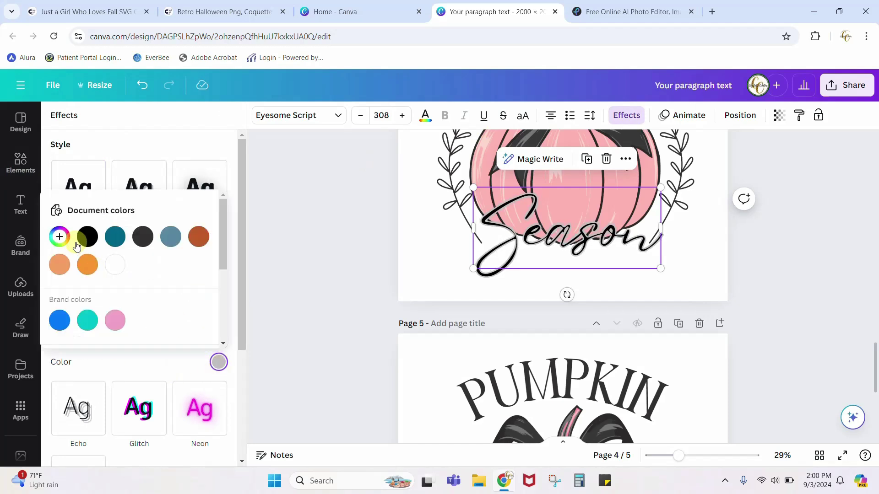
{"action": "left_click", "coordinate": [400, 279]}
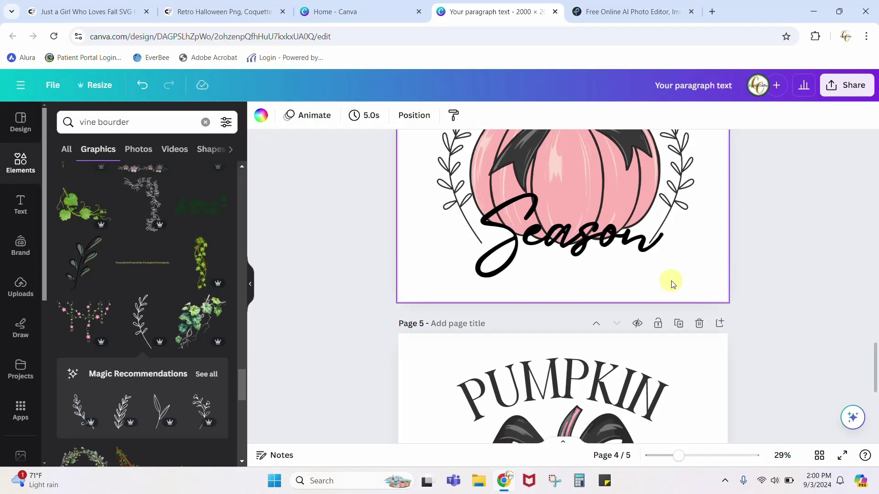
Step: Recolour the orange in page 1's "Just a Girl Who Loves Fall" graphic to green by setting that colour's hue to 44
{"action": "scroll", "coordinate": [669, 282], "scroll_direction": "up", "scroll_amount": 3}
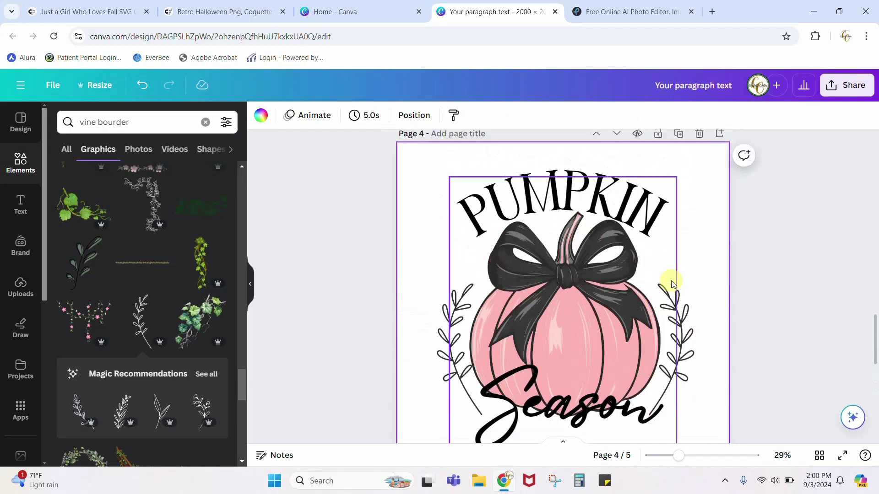
{"action": "scroll", "coordinate": [672, 283], "scroll_direction": "up", "scroll_amount": 15}
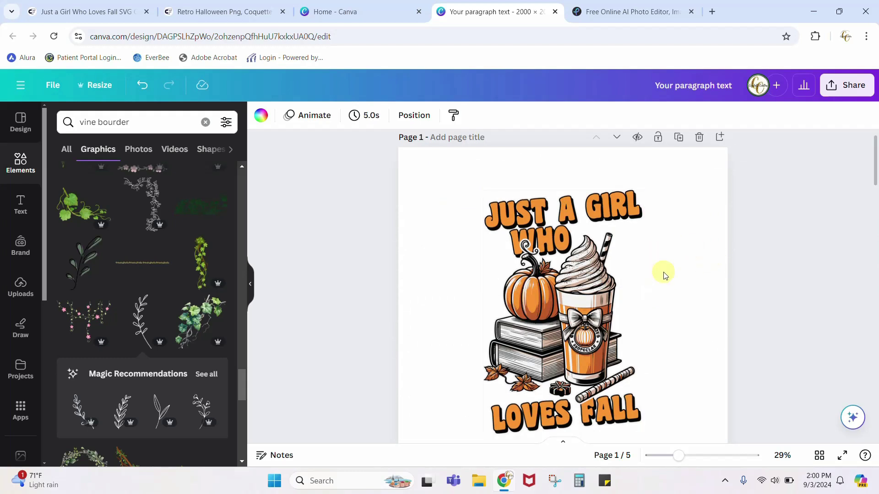
{"action": "scroll", "coordinate": [664, 274], "scroll_direction": "down", "scroll_amount": 2}
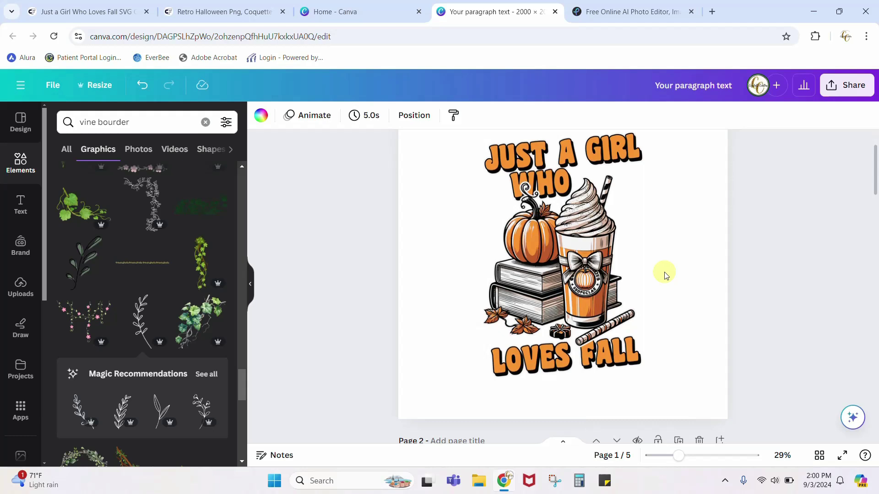
{"action": "scroll", "coordinate": [665, 274], "scroll_direction": "up", "scroll_amount": 2}
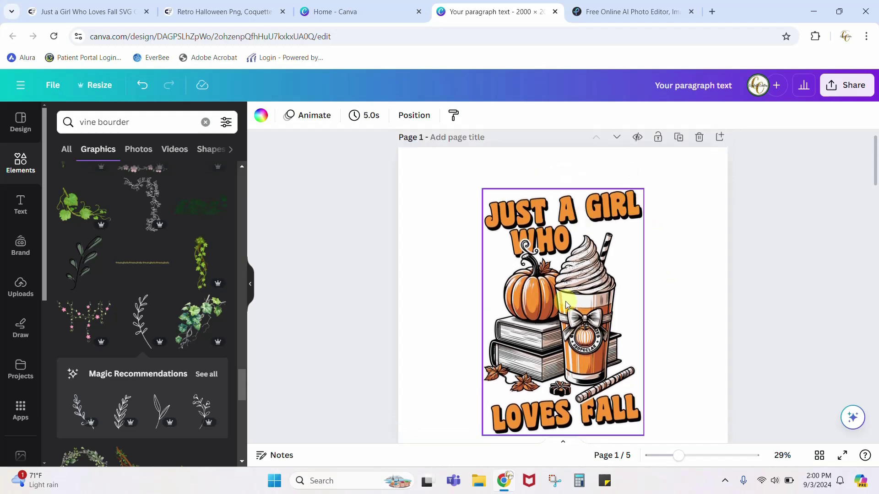
{"action": "left_click", "coordinate": [565, 305]}
{"action": "left_click", "coordinate": [279, 120]}
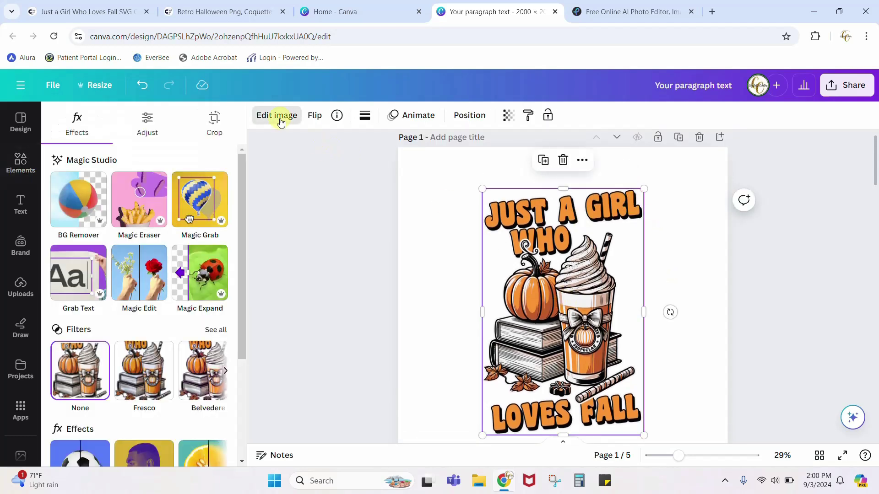
{"action": "left_click", "coordinate": [147, 123]}
{"action": "scroll", "coordinate": [148, 321], "scroll_direction": "down", "scroll_amount": 7}
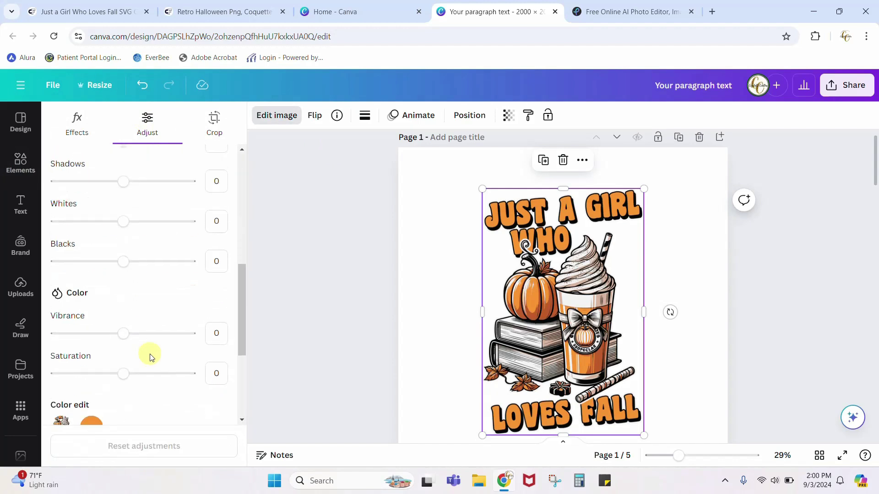
{"action": "scroll", "coordinate": [149, 356], "scroll_direction": "down", "scroll_amount": 4}
{"action": "left_click", "coordinate": [91, 244]}
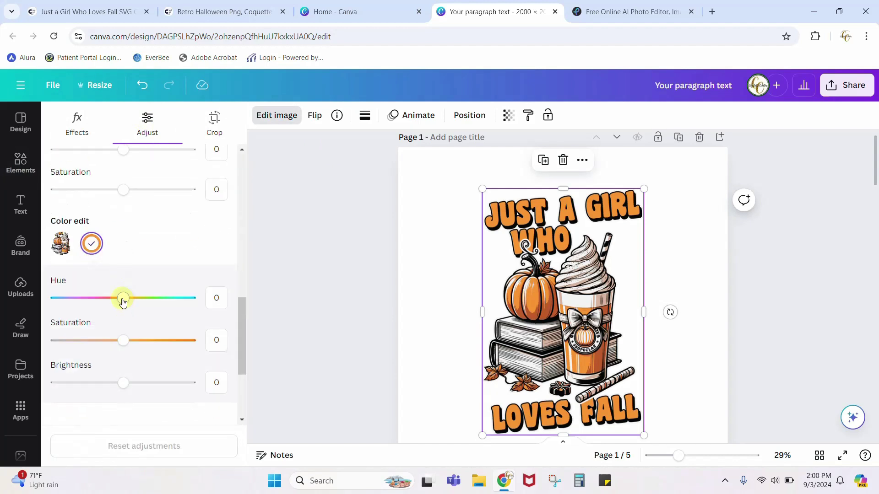
{"action": "left_click_drag", "start_coordinate": [123, 301], "coordinate": [154, 280]}
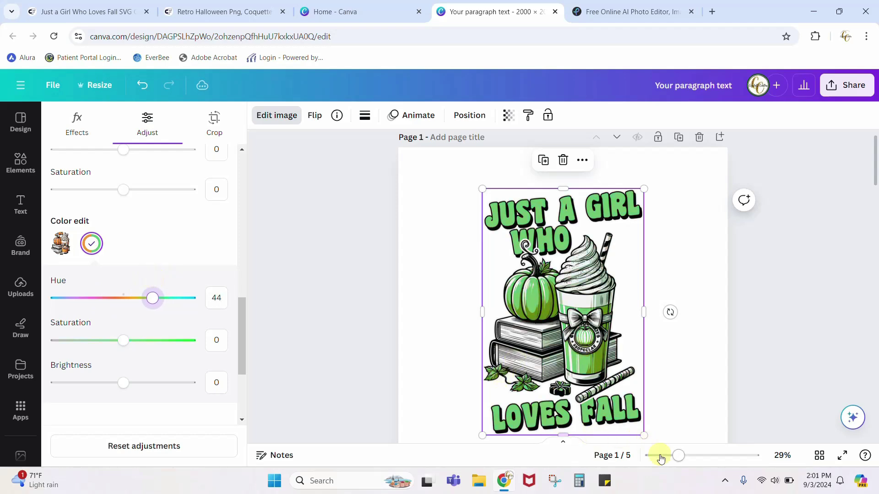
Step: Recolour the "Just a Girl Who Loves Fall" graphic to golden yellow by setting the edited colour's hue to 12
{"action": "left_click_drag", "start_coordinate": [676, 455], "coordinate": [707, 456]}
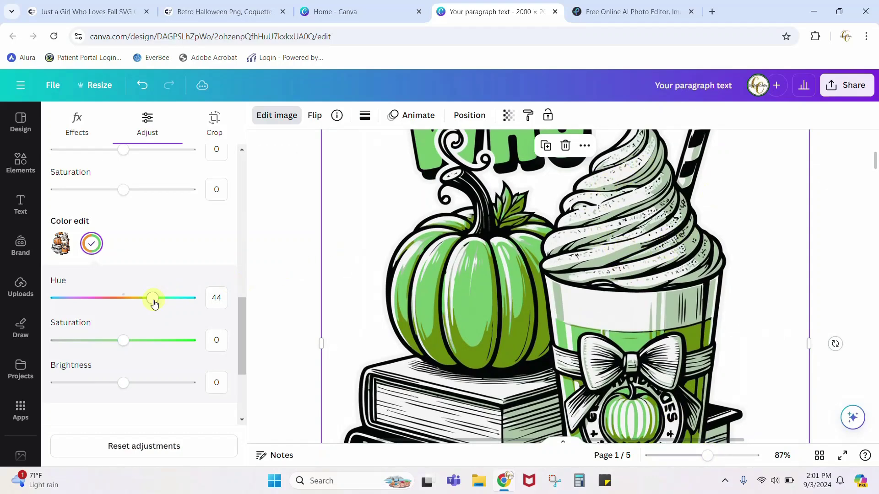
{"action": "left_click_drag", "start_coordinate": [153, 303], "coordinate": [129, 303]}
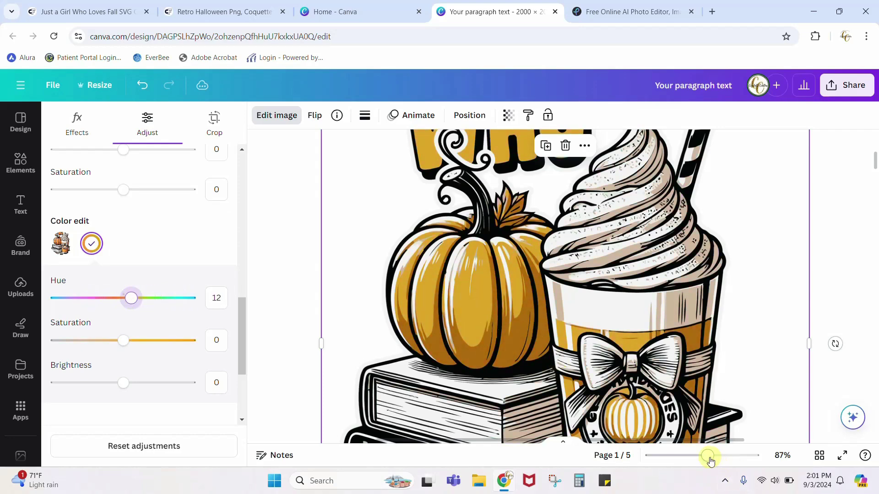
{"action": "left_click_drag", "start_coordinate": [709, 460], "coordinate": [680, 467]}
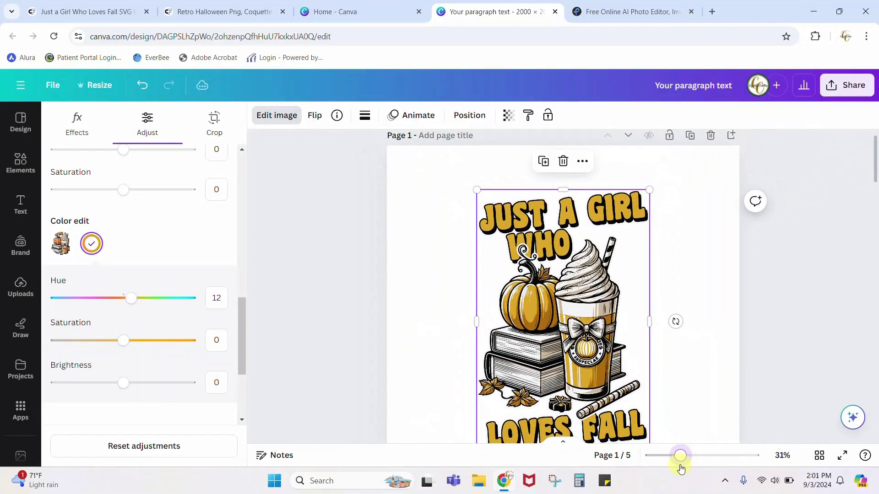
Step: Set page 1's background to the light greyish blue from the document colours and check the graphic's white outline against it
{"action": "key", "text": "Escape"}
{"action": "left_click", "coordinate": [418, 209]}
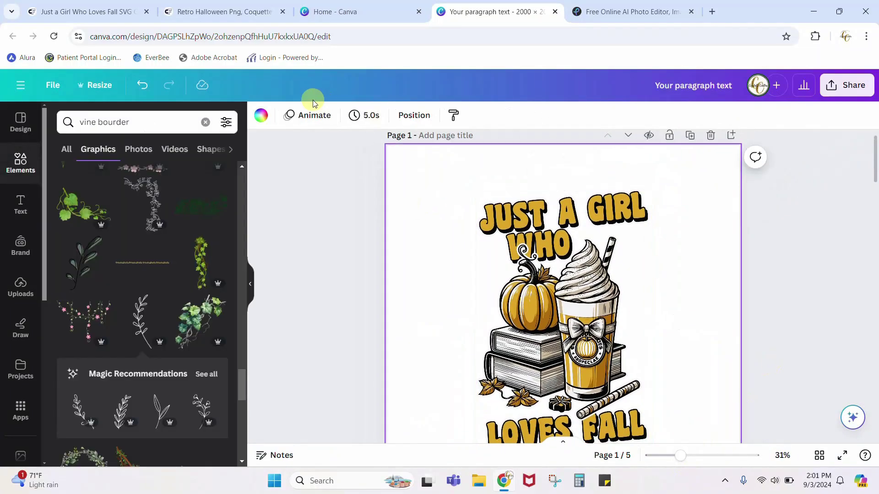
{"action": "left_click", "coordinate": [261, 115]}
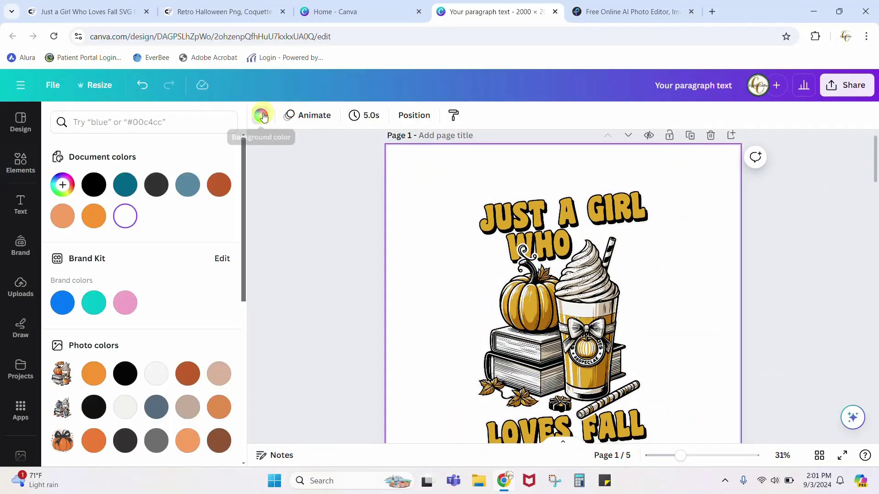
{"action": "left_click", "coordinate": [187, 186]}
{"action": "left_click_drag", "start_coordinate": [677, 457], "coordinate": [698, 456]}
{"action": "left_click", "coordinate": [591, 329]}
{"action": "scroll", "coordinate": [592, 329], "scroll_direction": "up", "scroll_amount": 2}
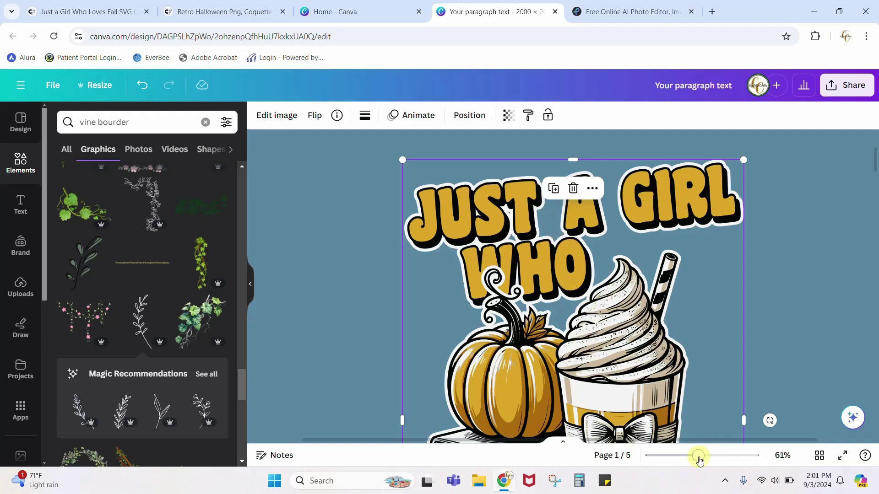
Step: Apply BG Remover to the "Just a Girl Who Loves Fall" graphic to strip its white outline
{"action": "left_click_drag", "start_coordinate": [698, 460], "coordinate": [683, 457]}
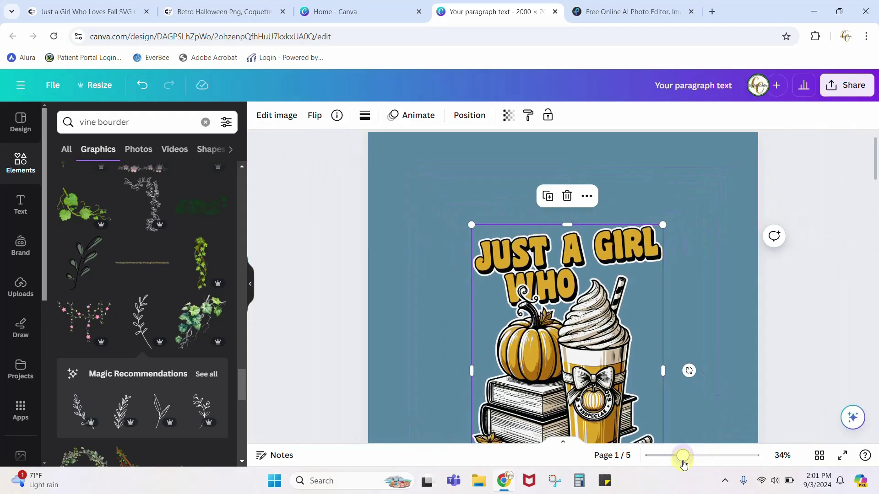
{"action": "left_click", "coordinate": [278, 116]}
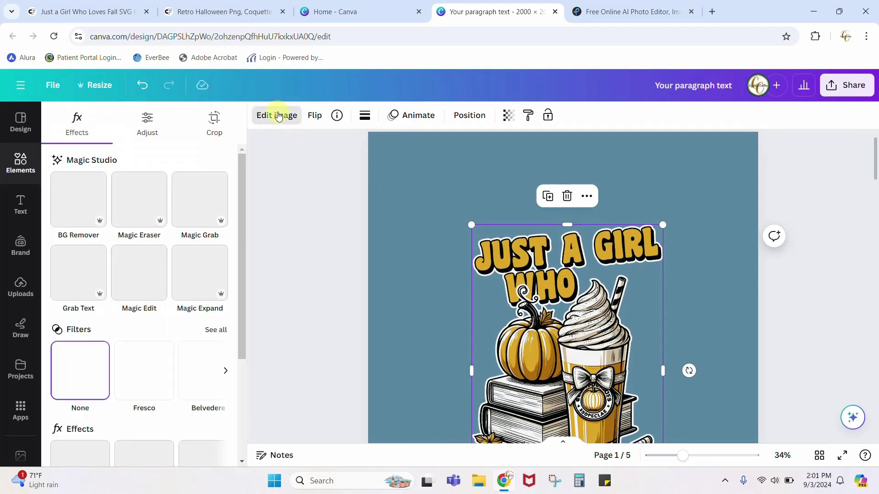
{"action": "left_click", "coordinate": [82, 211]}
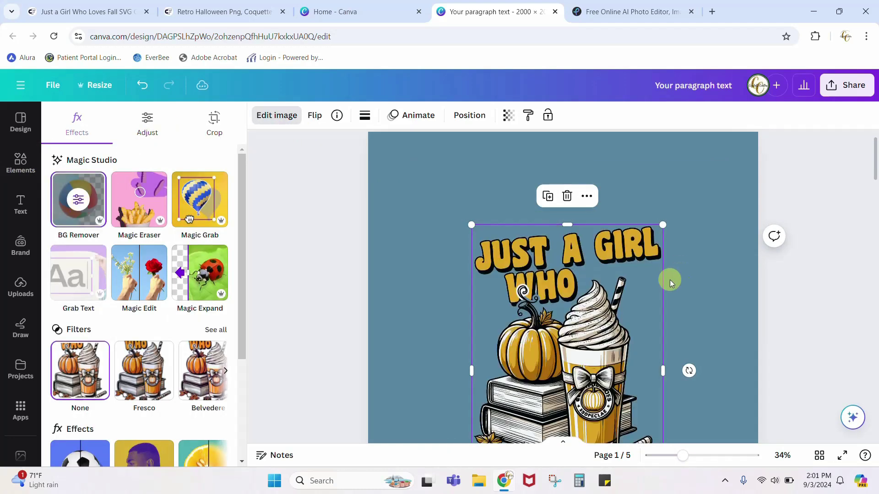
{"action": "scroll", "coordinate": [669, 281], "scroll_direction": "down", "scroll_amount": 3}
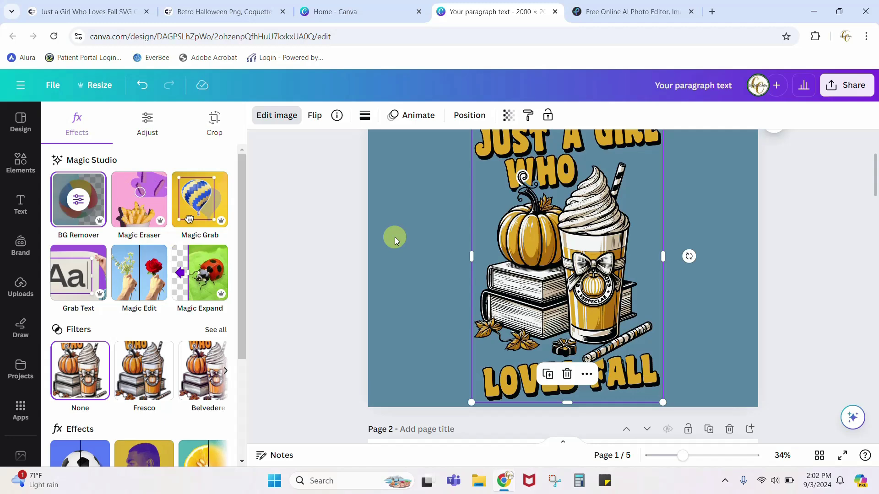
Step: Switch to Pixlr Express and open the original "Just a Girl Who Loves Fall" image, pre-resized to Full HD (1256 x 1920)
{"action": "left_click", "coordinate": [602, 13]}
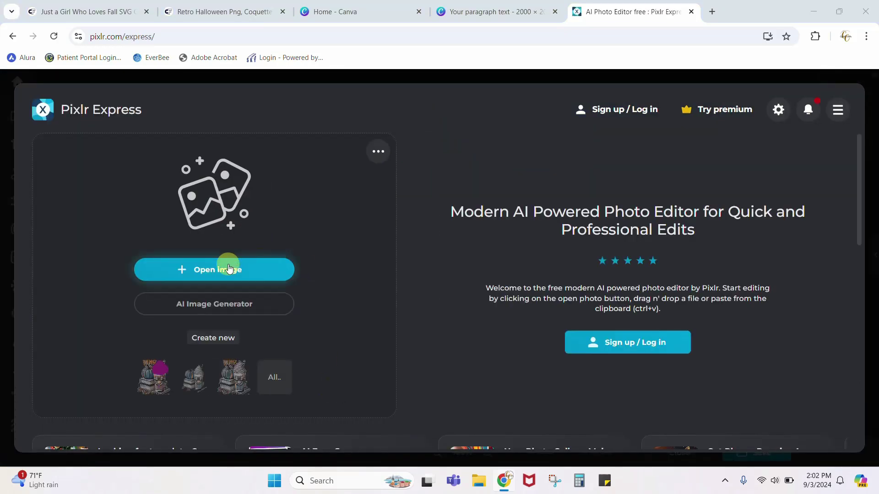
{"action": "left_click", "coordinate": [228, 269]}
{"action": "scroll", "coordinate": [490, 347], "scroll_direction": "down", "scroll_amount": 10}
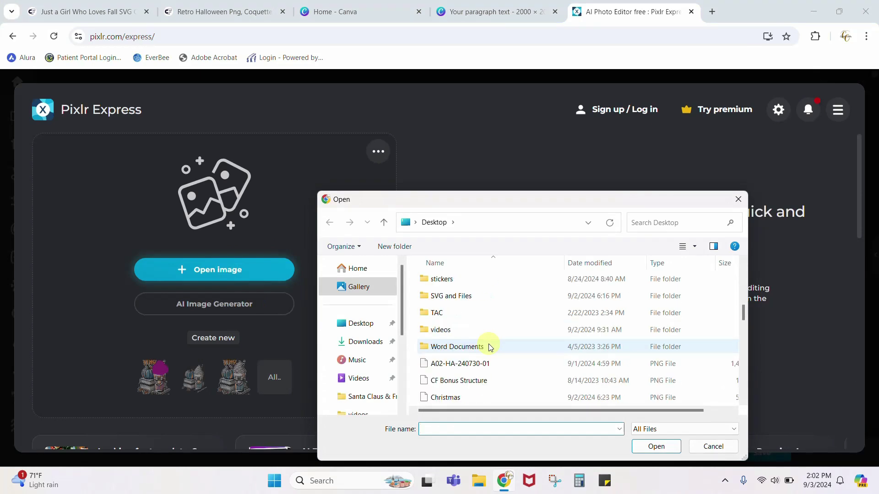
{"action": "scroll", "coordinate": [489, 348], "scroll_direction": "down", "scroll_amount": 1}
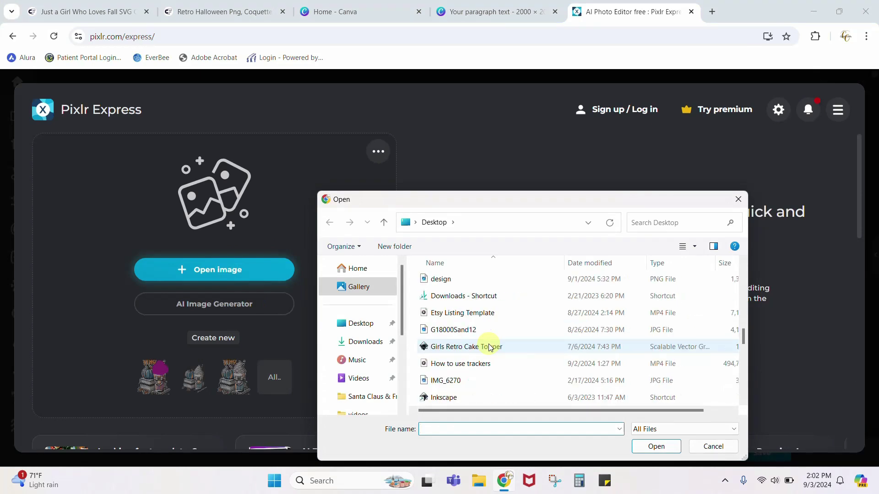
{"action": "scroll", "coordinate": [489, 347], "scroll_direction": "down", "scroll_amount": 1}
{"action": "scroll", "coordinate": [489, 346], "scroll_direction": "up", "scroll_amount": 5}
{"action": "left_click", "coordinate": [463, 363]}
{"action": "left_click", "coordinate": [654, 446]}
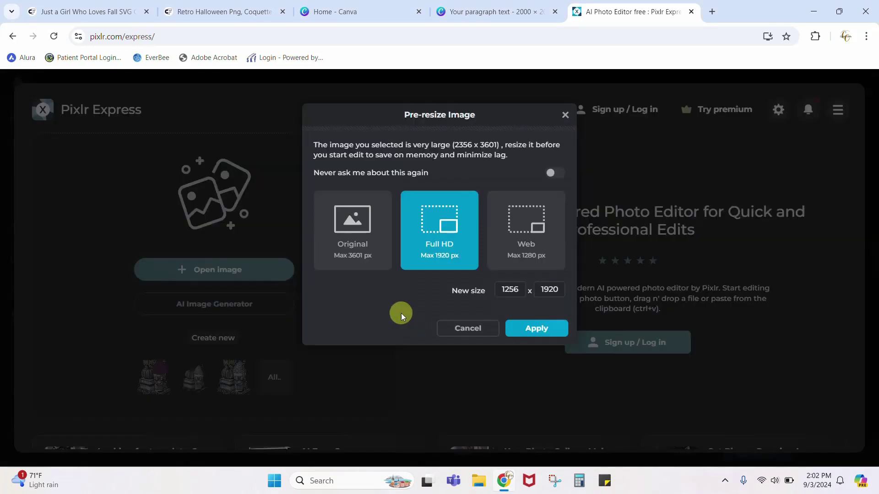
{"action": "left_click", "coordinate": [435, 255]}
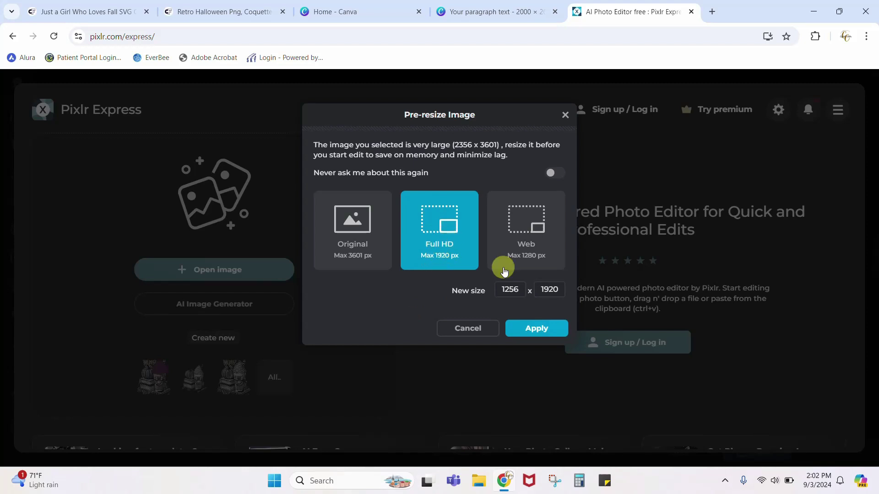
{"action": "left_click", "coordinate": [546, 331]}
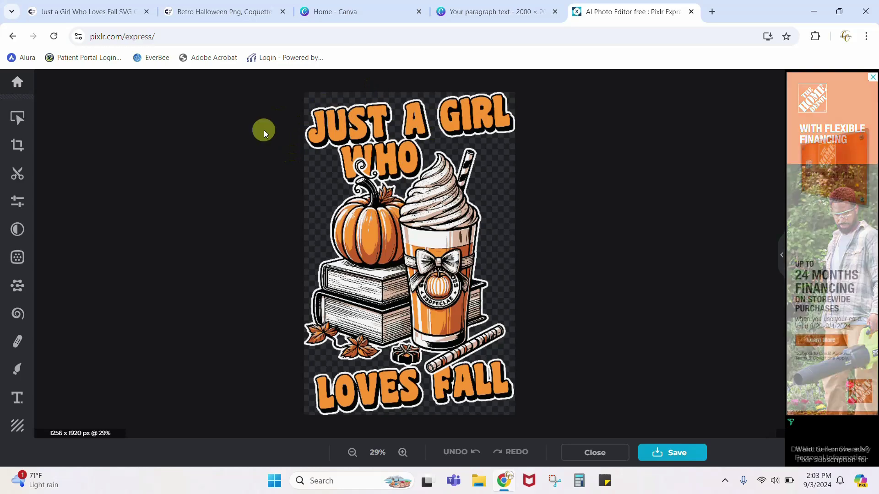
Step: Fill the darker orange shading on the large pumpkin's segments with dark blue #275F84 using the Draw Fill tool
{"action": "scroll", "coordinate": [442, 249], "scroll_direction": "up", "scroll_amount": 1}
{"action": "scroll", "coordinate": [443, 249], "scroll_direction": "up", "scroll_amount": 2}
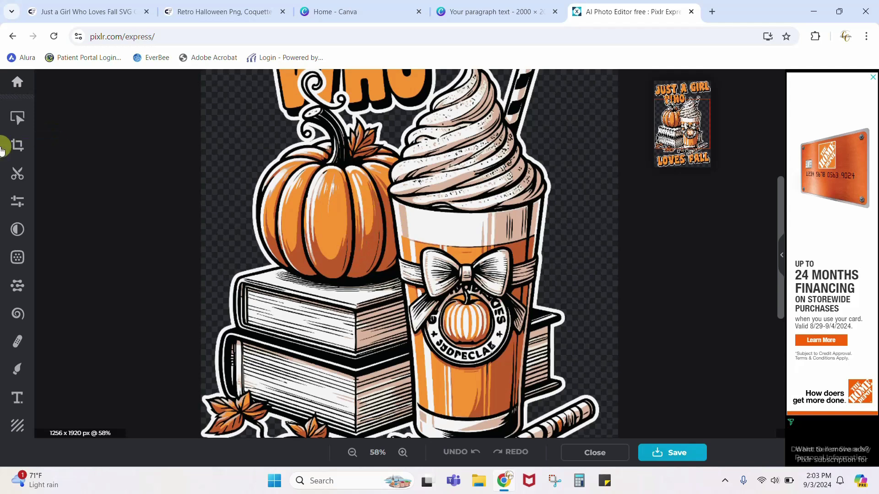
{"action": "left_click", "coordinate": [16, 371]}
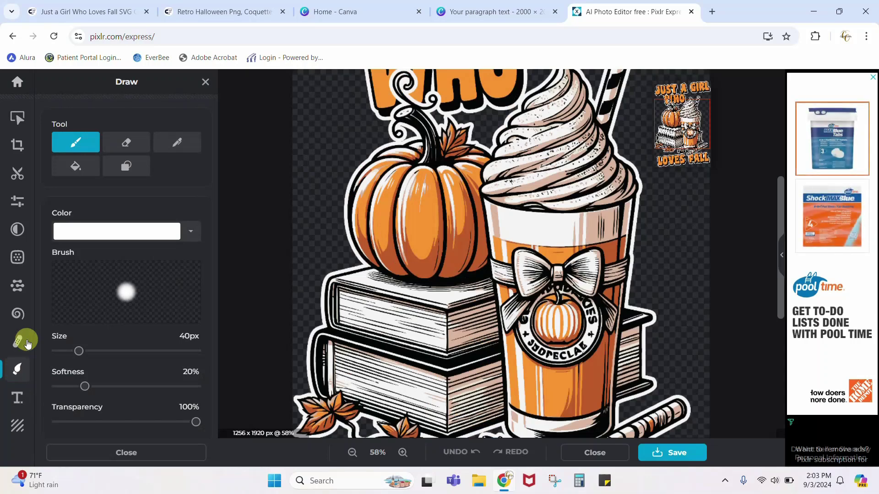
{"action": "left_click", "coordinate": [73, 146]}
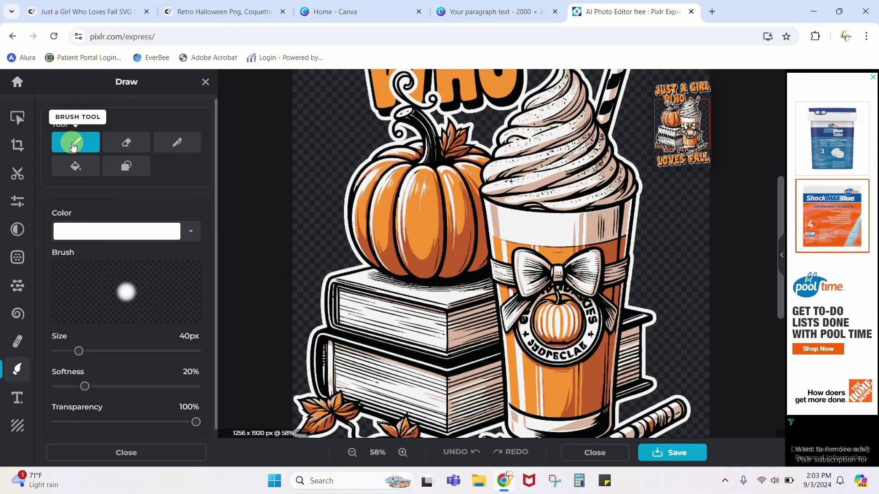
{"action": "left_click", "coordinate": [75, 170]}
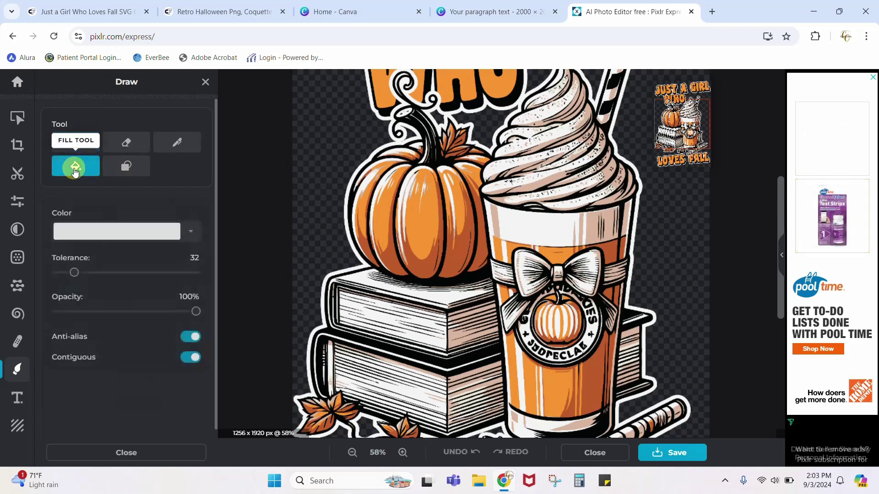
{"action": "left_click", "coordinate": [189, 232]}
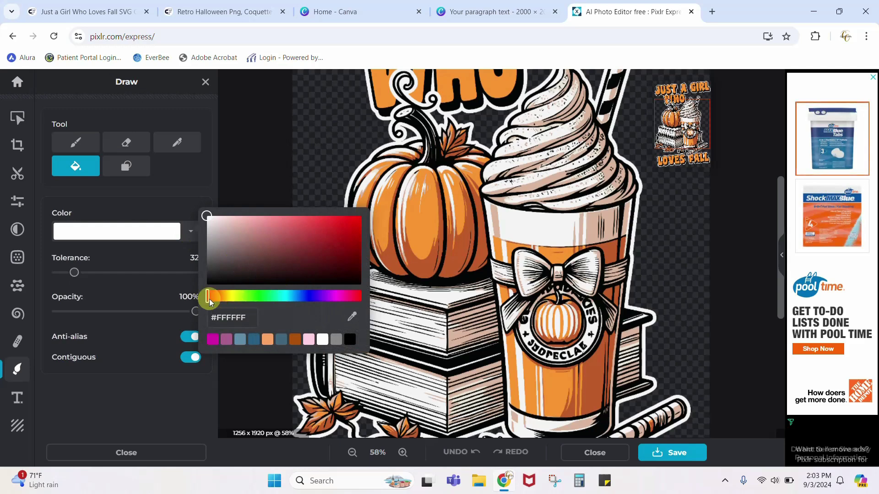
{"action": "left_click_drag", "start_coordinate": [207, 298], "coordinate": [183, 298]}
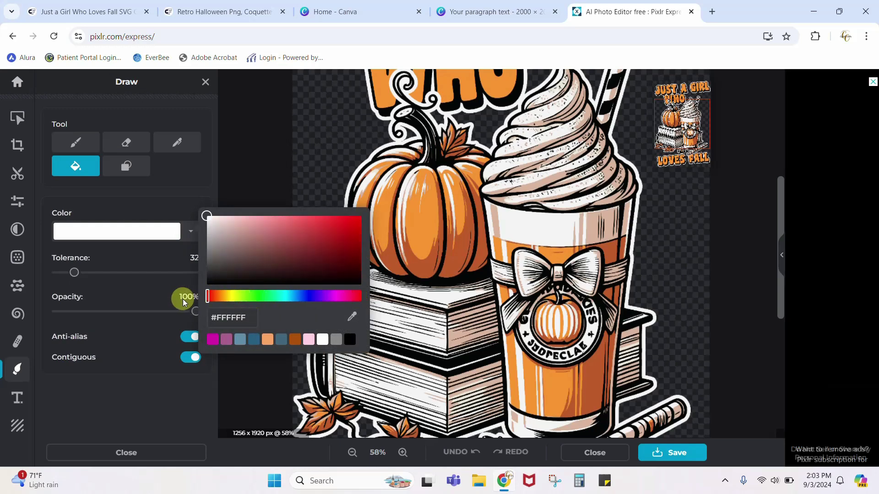
{"action": "left_click", "coordinate": [254, 341]}
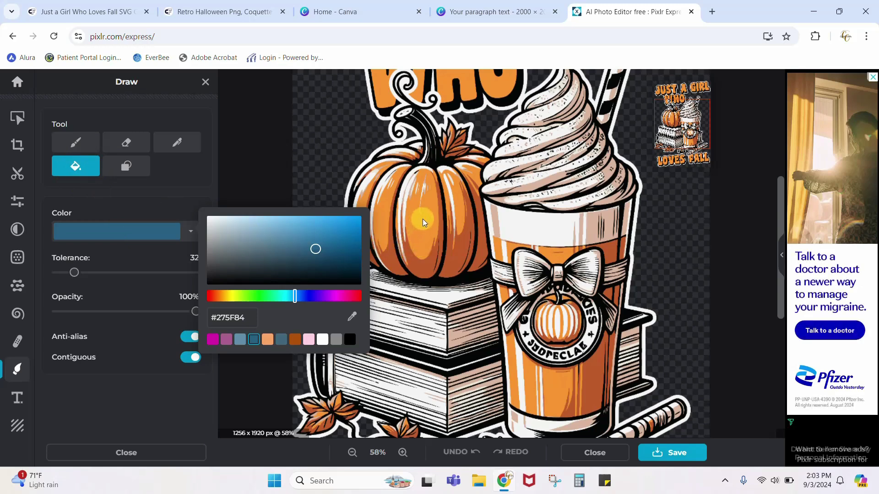
{"action": "left_click", "coordinate": [423, 268]}
{"action": "left_click", "coordinate": [423, 268]}
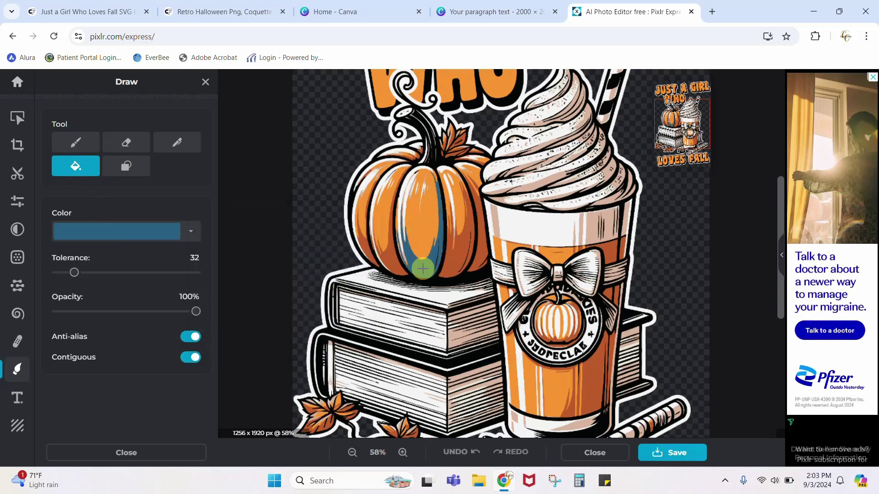
{"action": "left_click", "coordinate": [454, 262]}
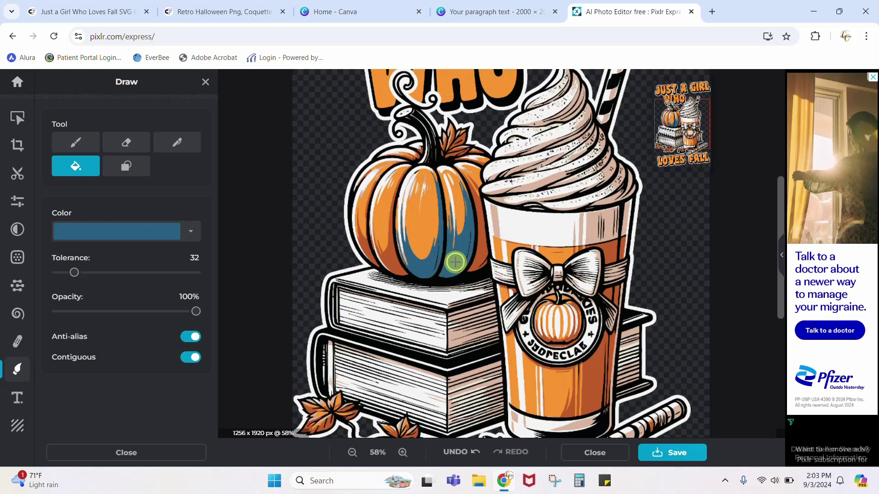
{"action": "left_click", "coordinate": [390, 257]}
{"action": "left_click", "coordinate": [365, 251]}
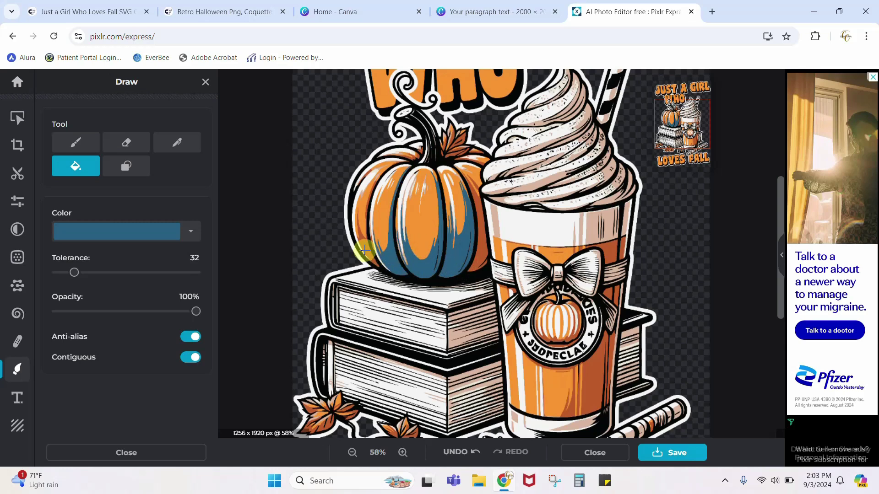
{"action": "left_click", "coordinate": [365, 251]}
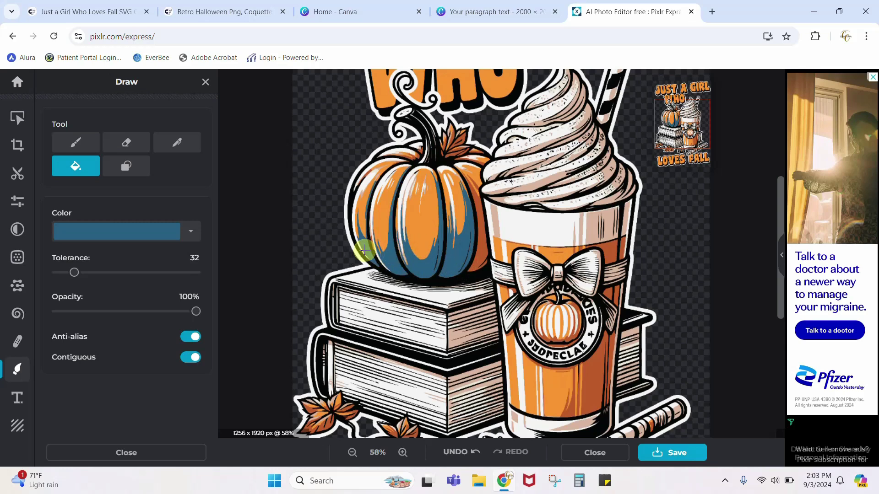
Step: Undo the stray fill of the black outlines and fill the dark orange area on the cup's lower part with #275F84
{"action": "left_click", "coordinate": [394, 224]}
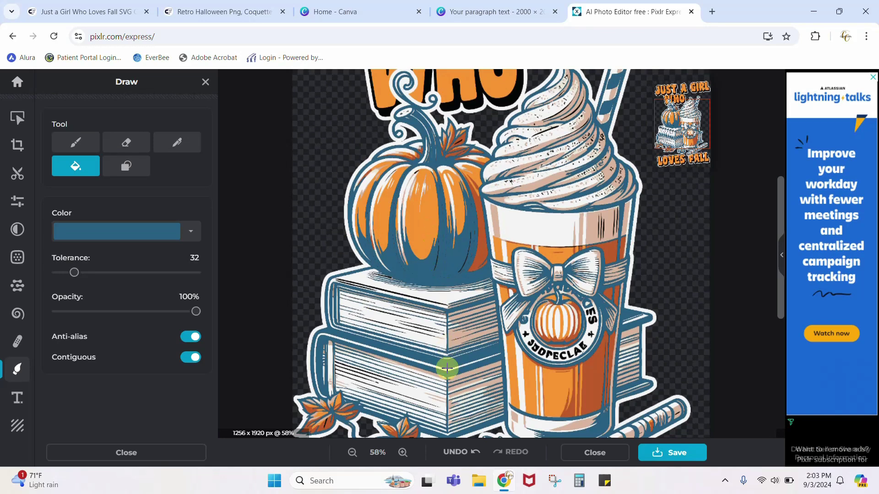
{"action": "left_click", "coordinate": [468, 457]}
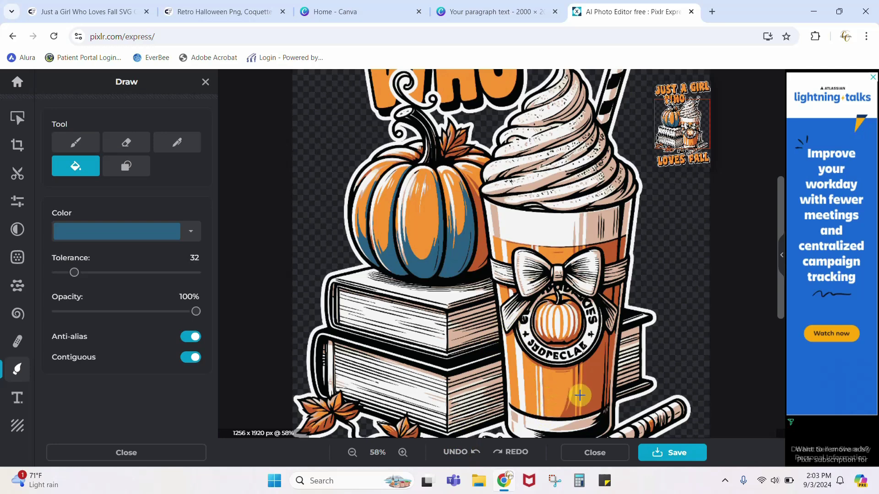
{"action": "left_click", "coordinate": [597, 380]}
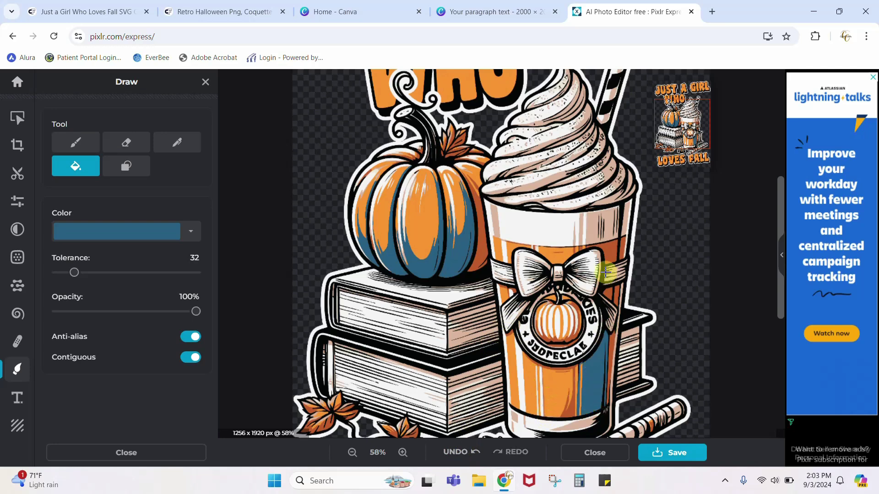
Step: Fill the lighter orange areas on the large pumpkin's segments and on the cup with light blue #608DAB
{"action": "left_click", "coordinate": [154, 230]}
{"action": "left_click", "coordinate": [250, 340]}
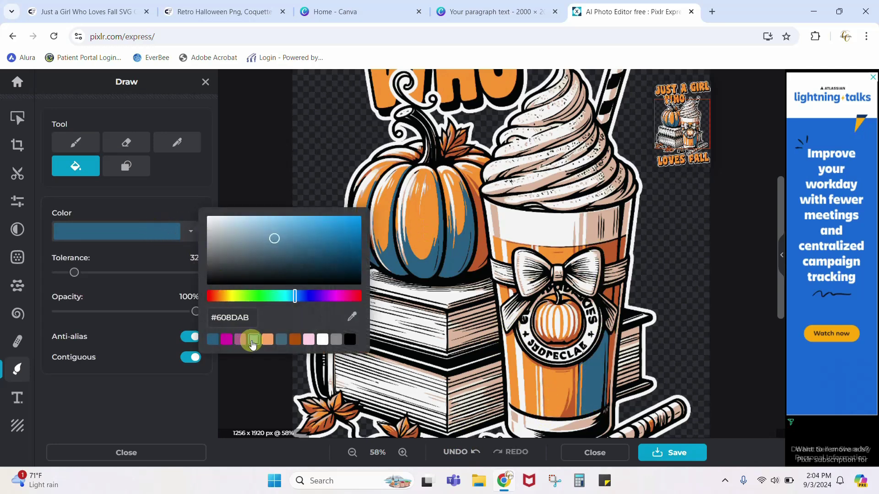
{"action": "left_click", "coordinate": [416, 221]}
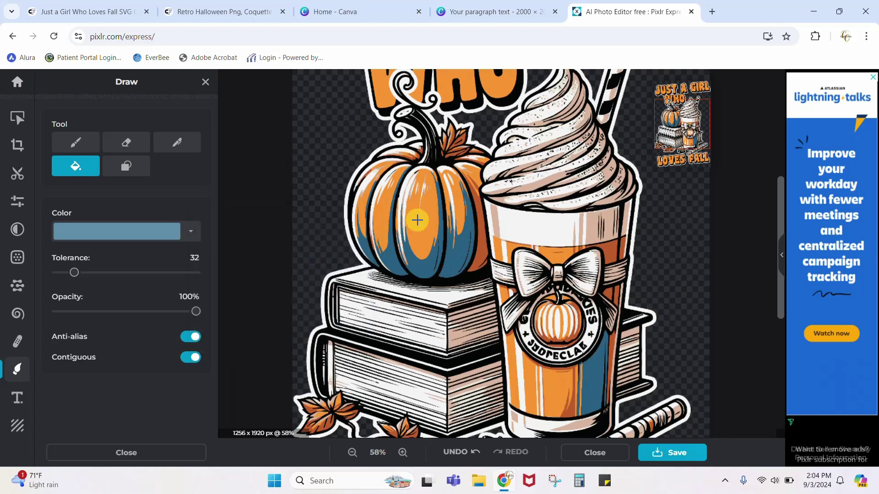
{"action": "left_click", "coordinate": [416, 221]}
{"action": "left_click", "coordinate": [456, 202]}
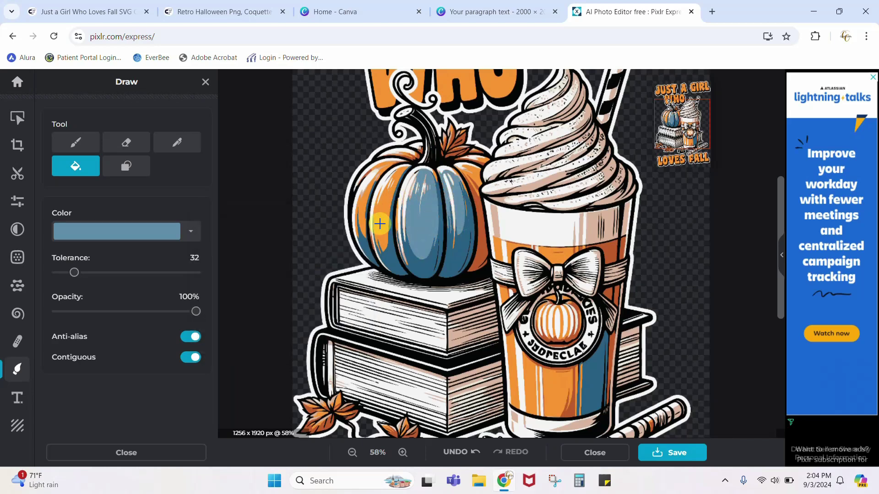
{"action": "left_click", "coordinate": [376, 213]}
{"action": "left_click", "coordinate": [556, 391]}
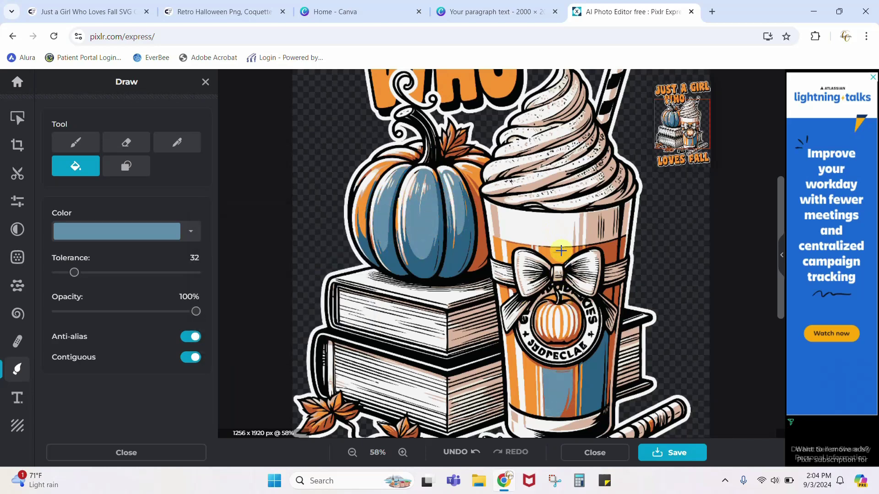
{"action": "left_click", "coordinate": [559, 251]}
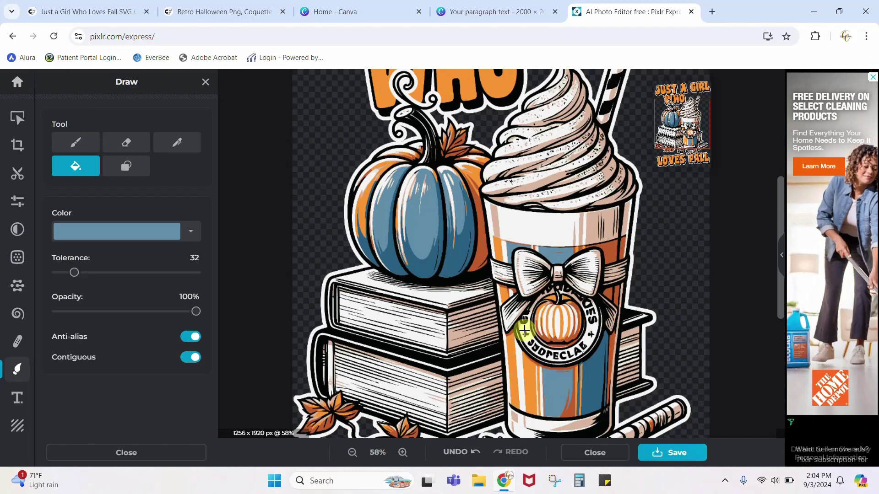
Step: Examine the blue fills on the pumpkin and cup up close for leftover orange areas, and compare them at full view
{"action": "scroll", "coordinate": [474, 272], "scroll_direction": "up", "scroll_amount": 5}
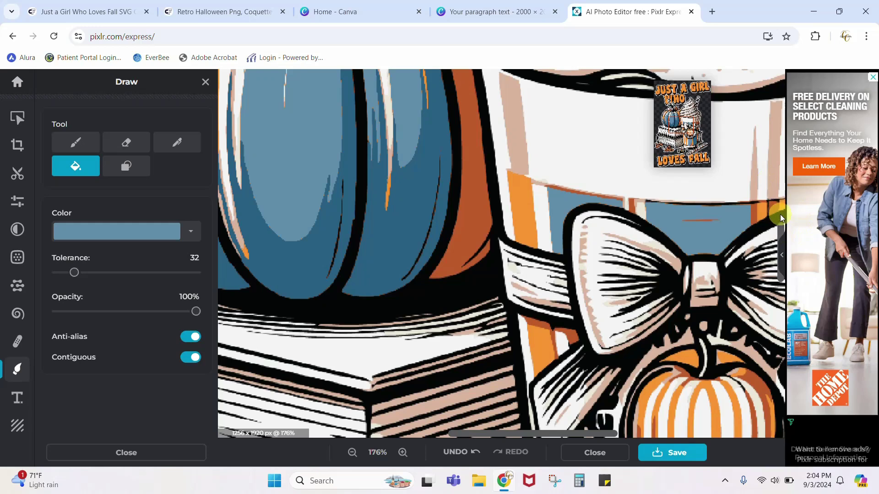
{"action": "scroll", "coordinate": [781, 224], "scroll_direction": "up", "scroll_amount": 3}
{"action": "scroll", "coordinate": [777, 205], "scroll_direction": "up", "scroll_amount": 1}
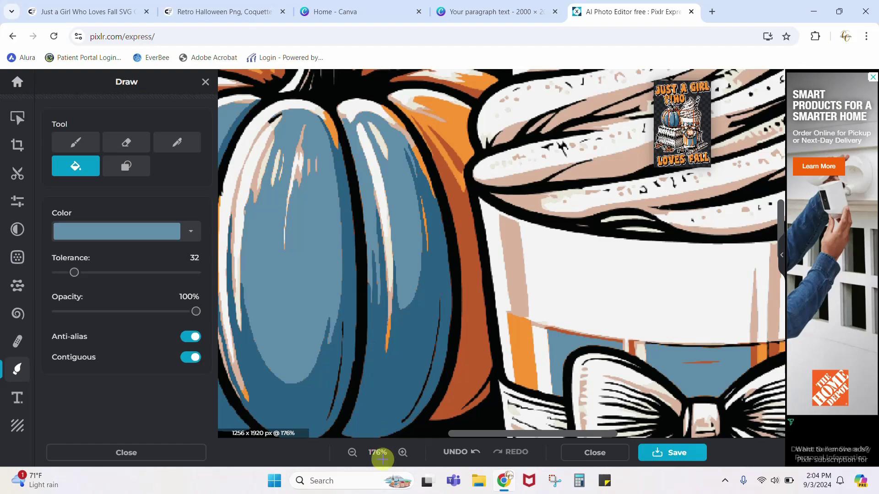
{"action": "left_click", "coordinate": [346, 451]}
{"action": "left_click", "coordinate": [348, 451]}
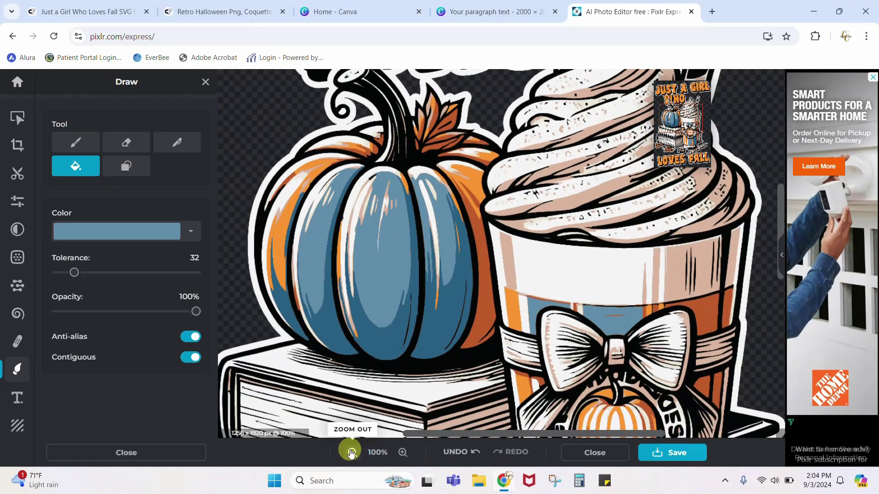
{"action": "left_click", "coordinate": [351, 452]}
{"action": "left_click", "coordinate": [349, 451]}
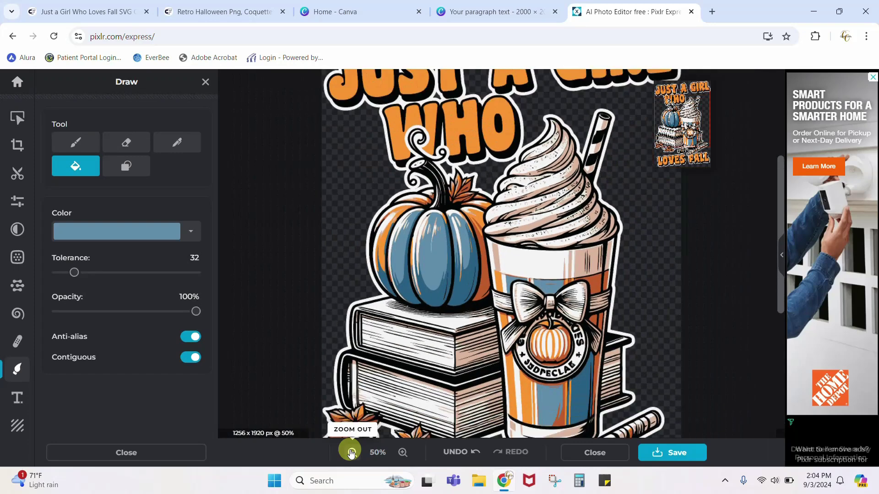
{"action": "scroll", "coordinate": [493, 277], "scroll_direction": "up", "scroll_amount": 2}
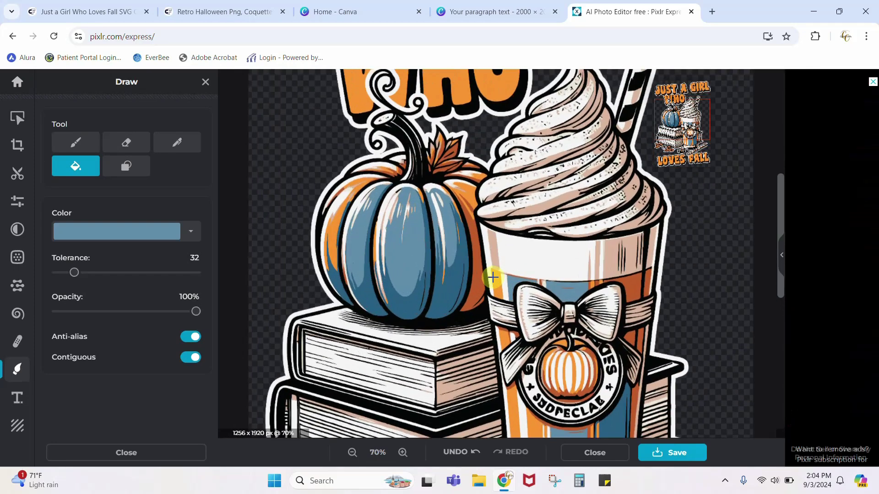
{"action": "scroll", "coordinate": [493, 277], "scroll_direction": "down", "scroll_amount": 2}
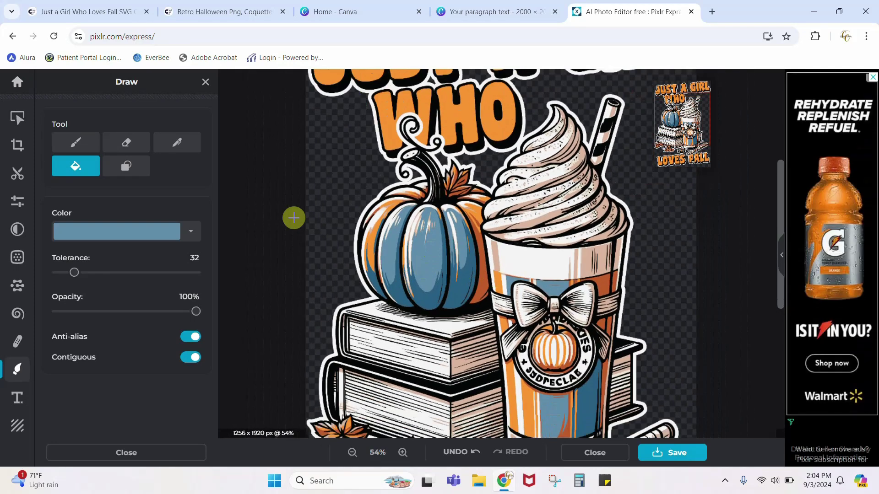
Step: Review the save options for the recoloured image, including transparent PNG, and cancel without saving
{"action": "left_click", "coordinate": [696, 453]}
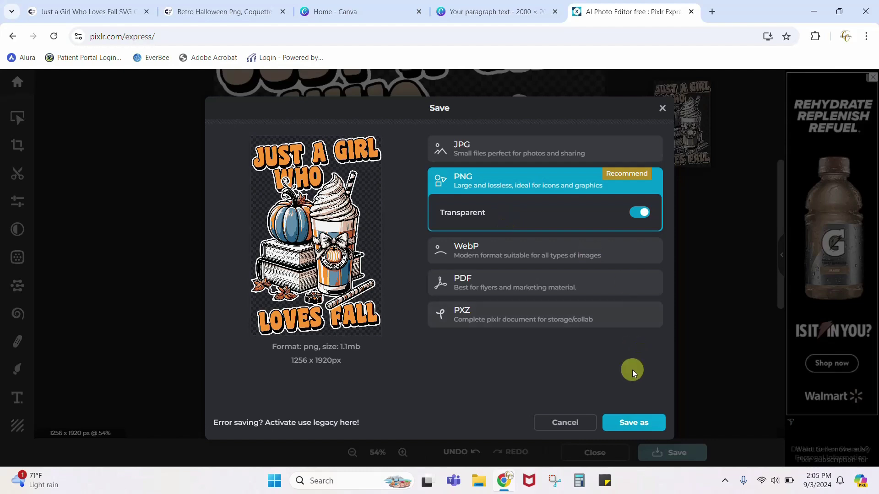
{"action": "left_click", "coordinate": [575, 427]}
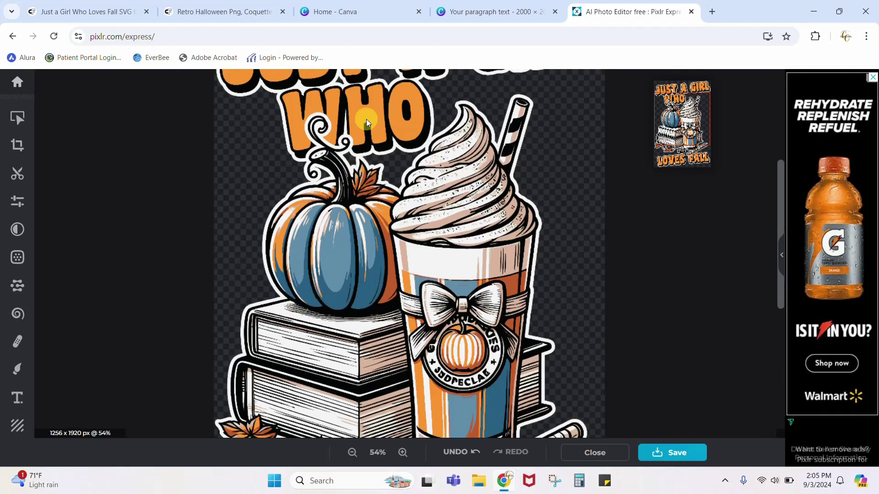
Step: Switch to the Canva design and change page 1's background colour to white
{"action": "left_click", "coordinate": [490, 11]}
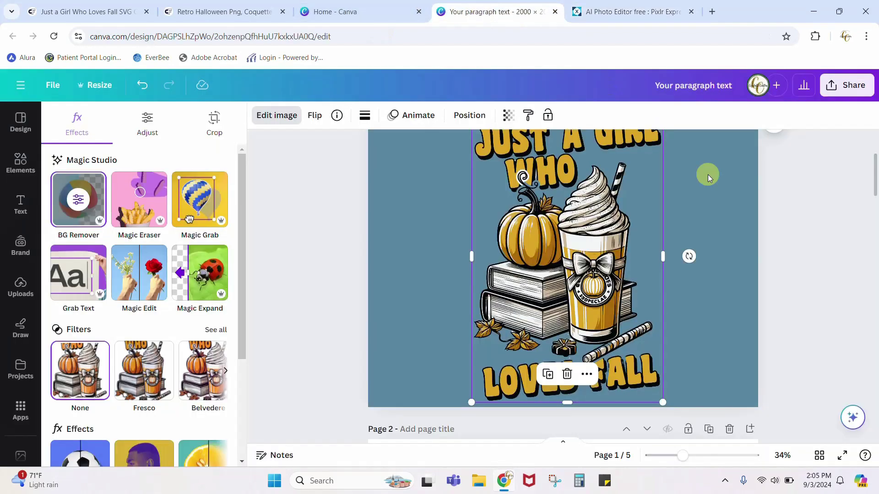
{"action": "left_click", "coordinate": [434, 331]}
{"action": "scroll", "coordinate": [434, 331], "scroll_direction": "up", "scroll_amount": 3}
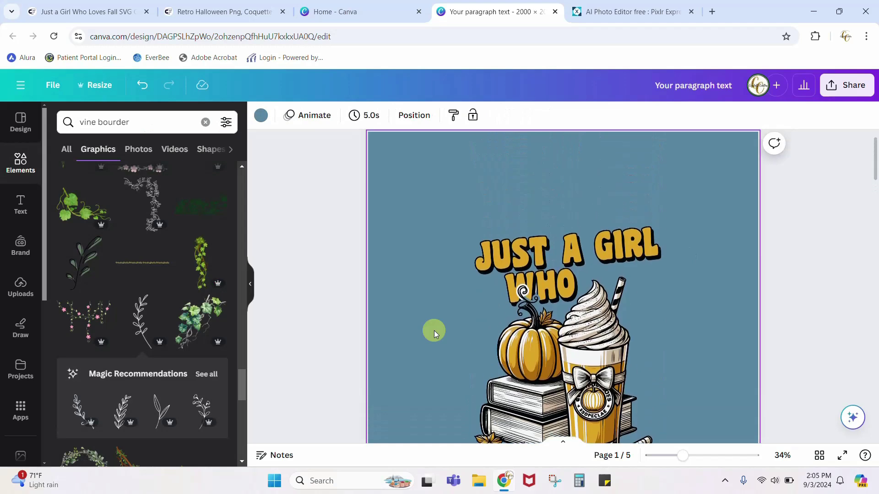
{"action": "left_click", "coordinate": [261, 114]}
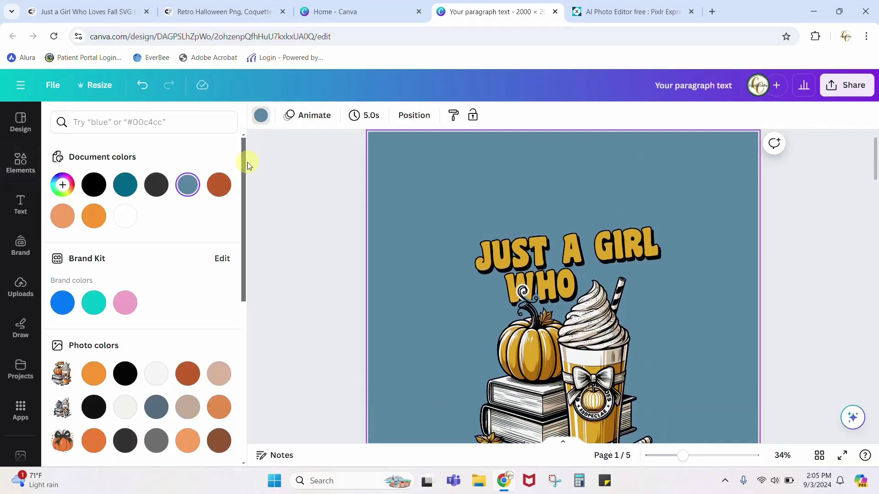
{"action": "left_click", "coordinate": [119, 220]}
Step: Replace the gold graphic on page 1 with the uploaded blue-and-orange pumpkin and cup graphic without text
{"action": "left_click", "coordinate": [548, 270]}
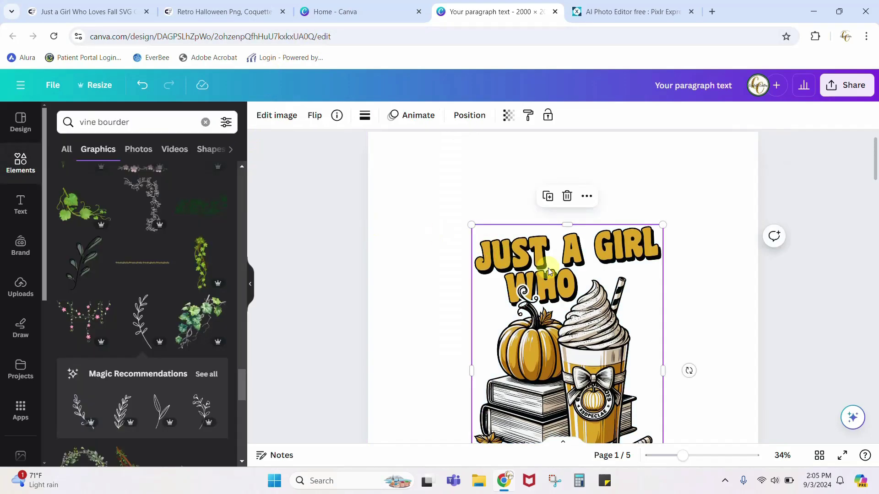
{"action": "key", "text": "Delete"}
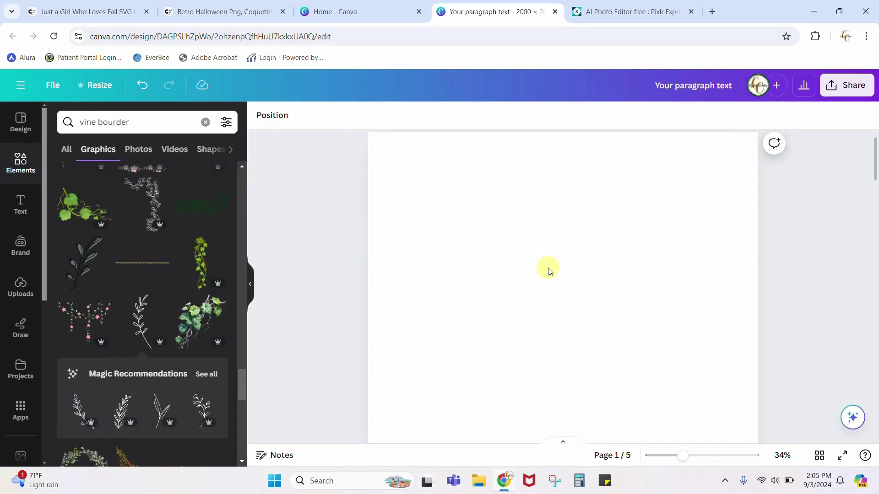
{"action": "left_click", "coordinate": [18, 288]}
{"action": "left_click", "coordinate": [93, 315]}
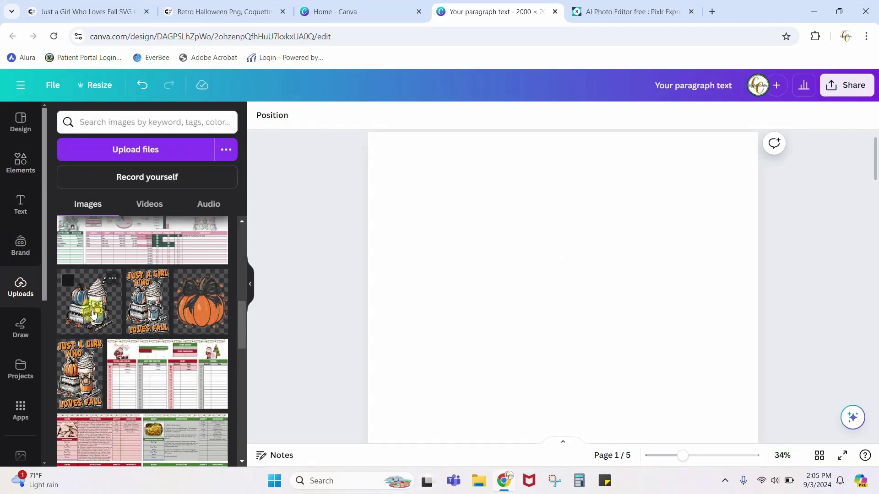
Step: Enlarge the blue-and-orange graphic to nearly fill page 1 and reposition it on the page
{"action": "scroll", "coordinate": [659, 324], "scroll_direction": "down", "scroll_amount": 3}
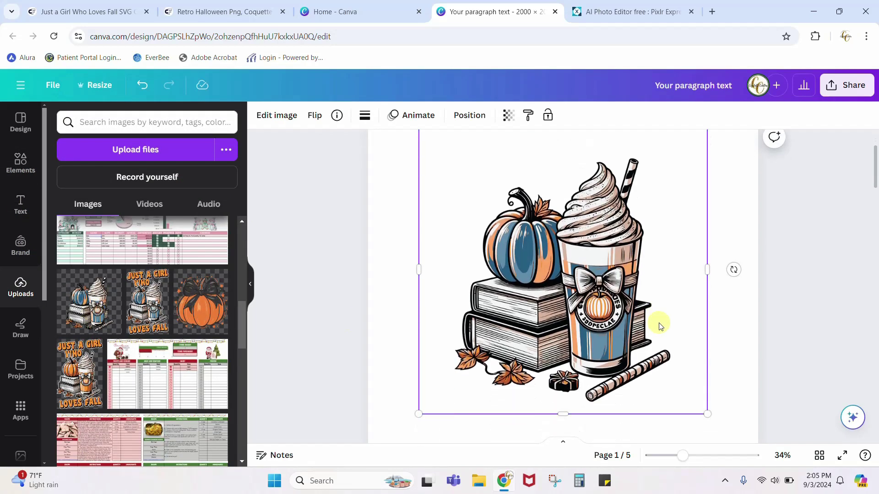
{"action": "scroll", "coordinate": [594, 277], "scroll_direction": "up", "scroll_amount": 3}
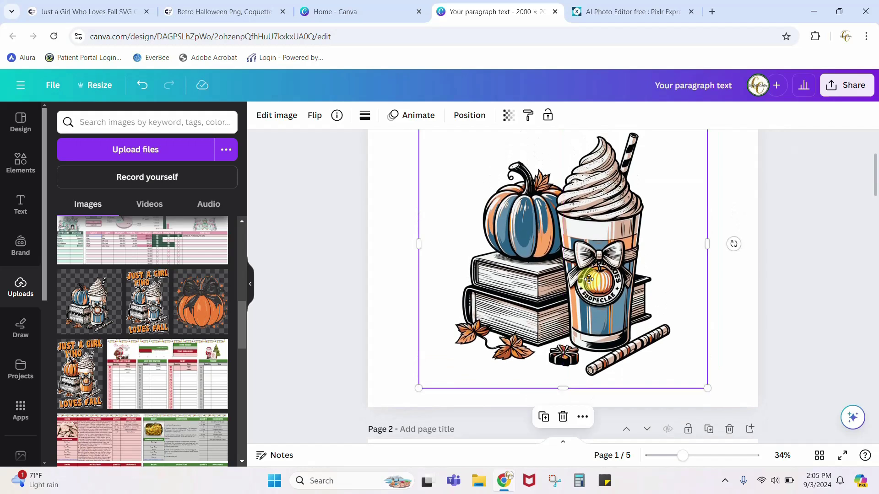
{"action": "left_click_drag", "start_coordinate": [584, 293], "coordinate": [584, 274]}
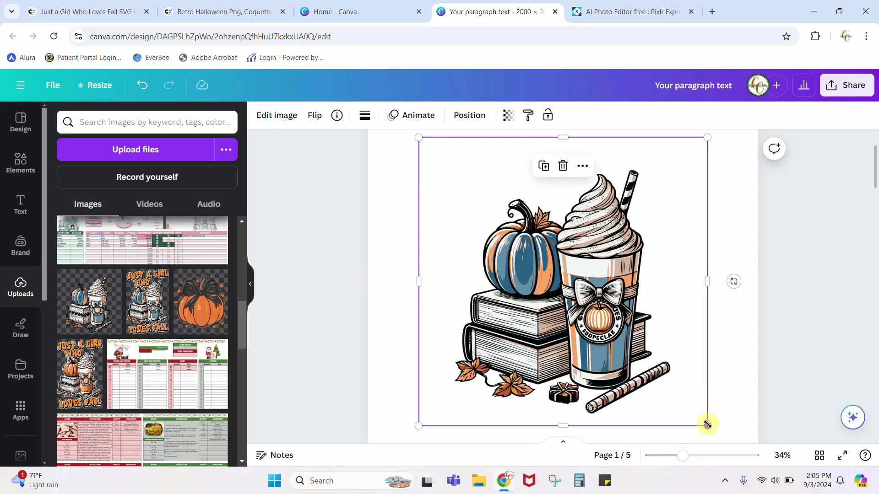
{"action": "left_click_drag", "start_coordinate": [707, 425], "coordinate": [811, 483]}
{"action": "left_click_drag", "start_coordinate": [689, 402], "coordinate": [617, 353]}
Step: Adjust the graphic's Sharpness while viewing the pumpkin up close, trying 100 before settling on -60
{"action": "left_click_drag", "start_coordinate": [686, 456], "coordinate": [709, 452]}
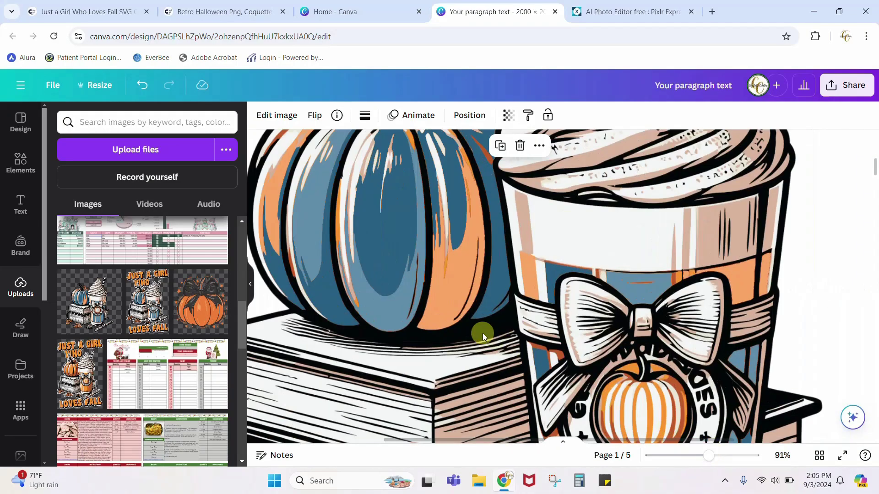
{"action": "scroll", "coordinate": [517, 297], "scroll_direction": "up", "scroll_amount": 2}
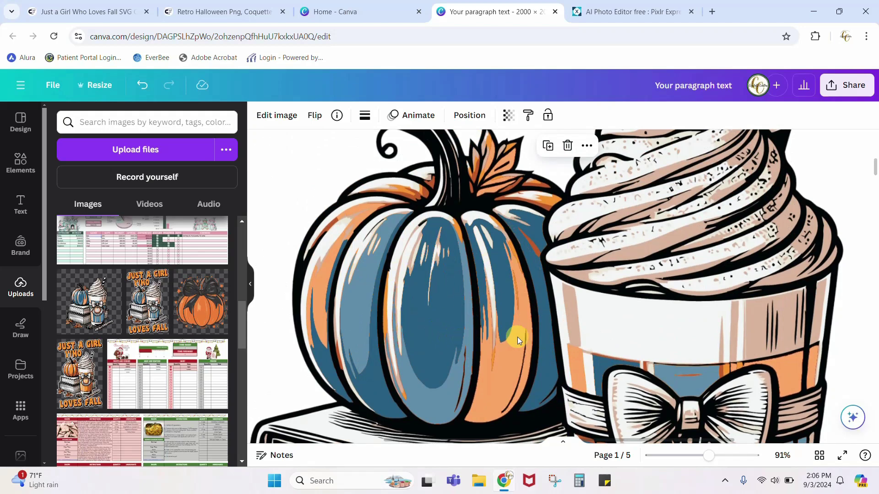
{"action": "left_click", "coordinate": [277, 116]}
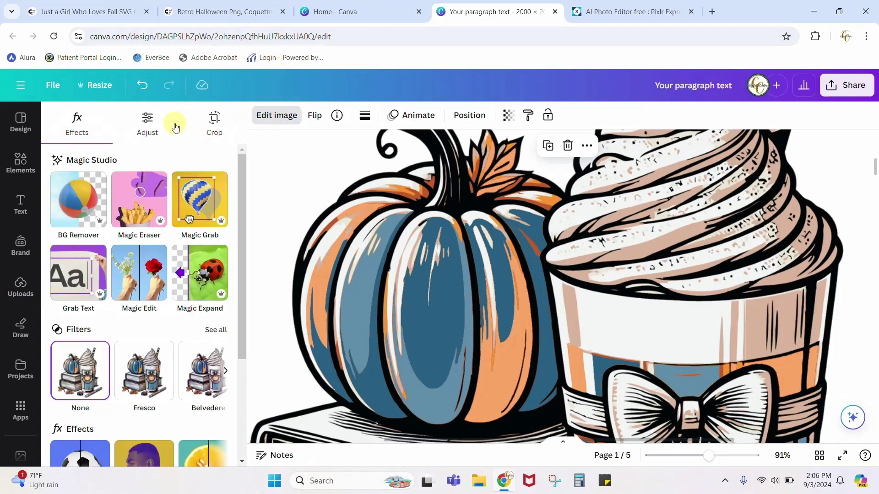
{"action": "left_click", "coordinate": [147, 122]}
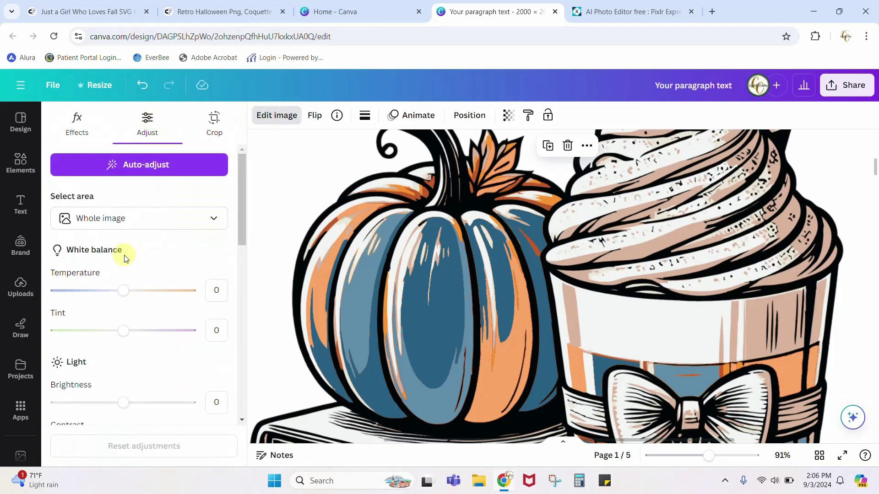
{"action": "scroll", "coordinate": [123, 252], "scroll_direction": "down", "scroll_amount": 10}
{"action": "scroll", "coordinate": [126, 259], "scroll_direction": "down", "scroll_amount": 1}
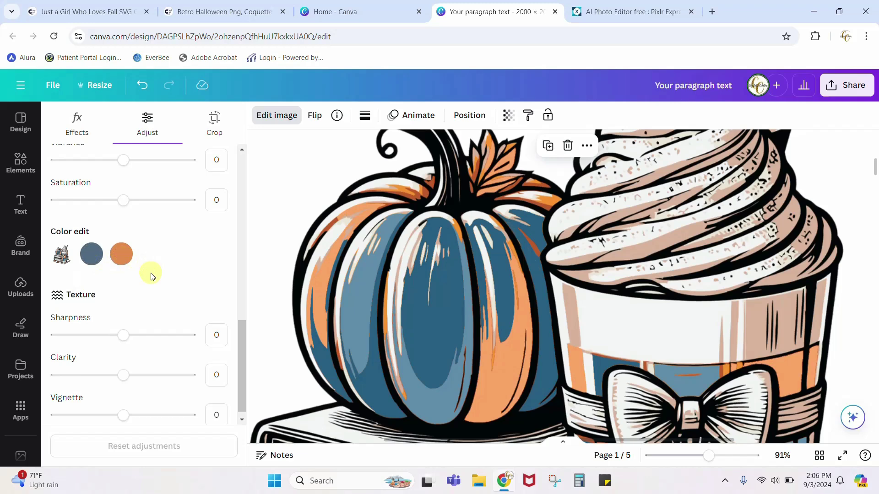
{"action": "scroll", "coordinate": [151, 275], "scroll_direction": "down", "scroll_amount": 1}
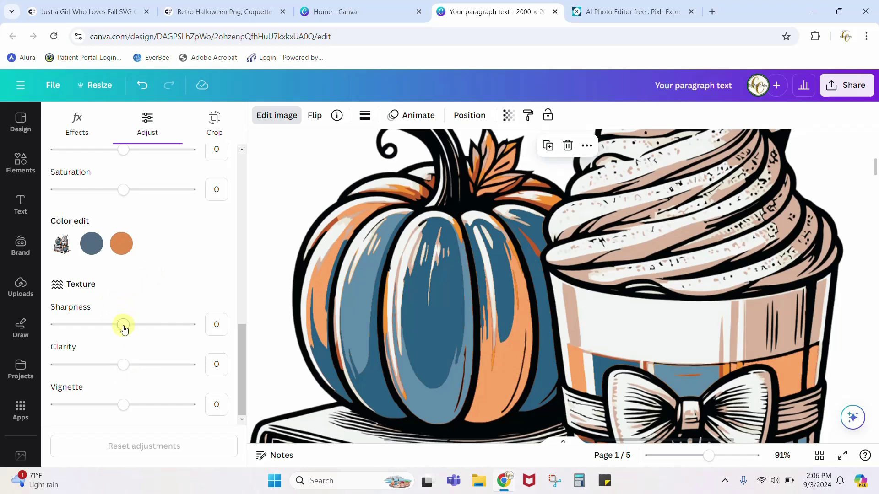
{"action": "left_click_drag", "start_coordinate": [123, 328], "coordinate": [192, 326]}
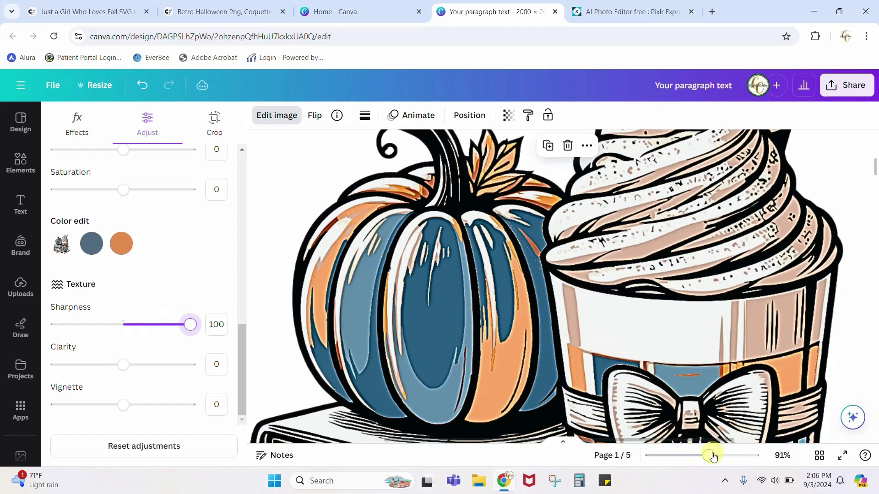
{"action": "left_click_drag", "start_coordinate": [713, 456], "coordinate": [719, 456]}
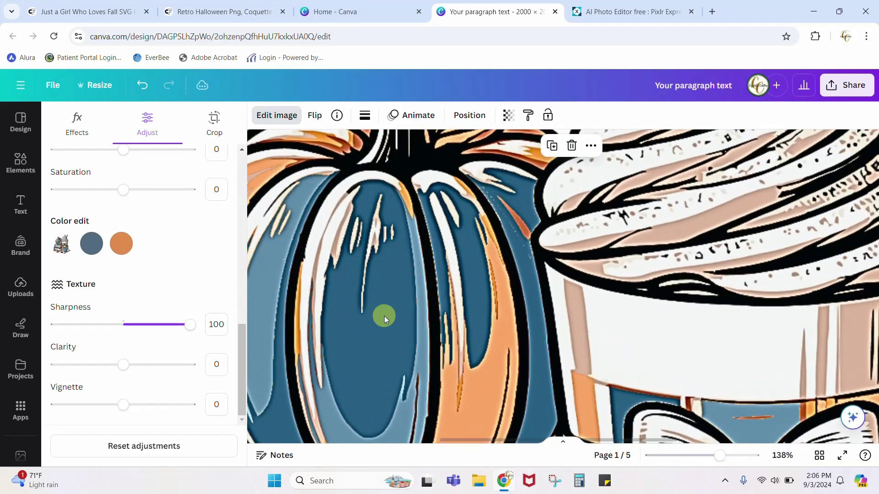
{"action": "left_click_drag", "start_coordinate": [190, 329], "coordinate": [83, 334]}
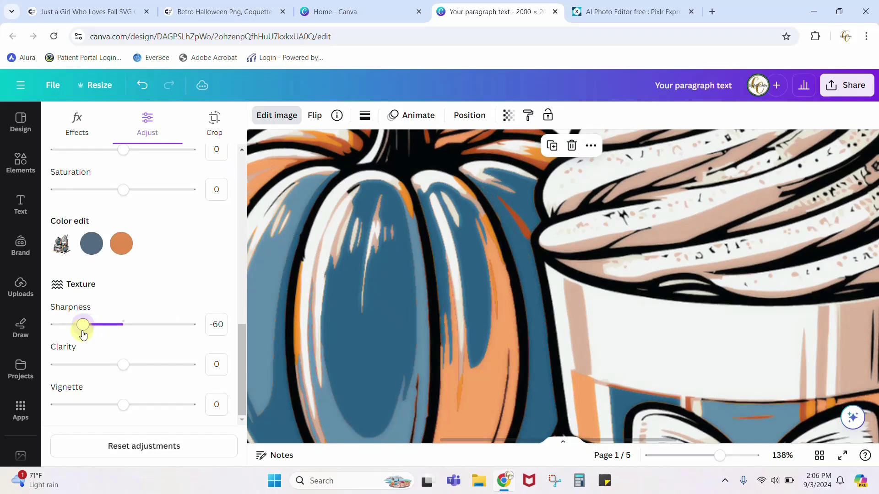
Step: Adjust the graphic's Clarity, trying 100 before settling on -40, and check the whole image
{"action": "left_click_drag", "start_coordinate": [124, 365], "coordinate": [214, 375]}
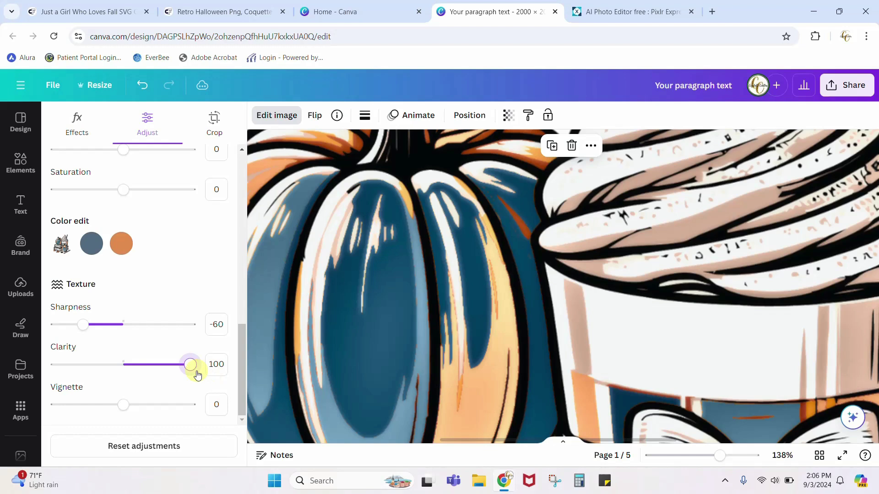
{"action": "left_click_drag", "start_coordinate": [197, 375], "coordinate": [97, 375]}
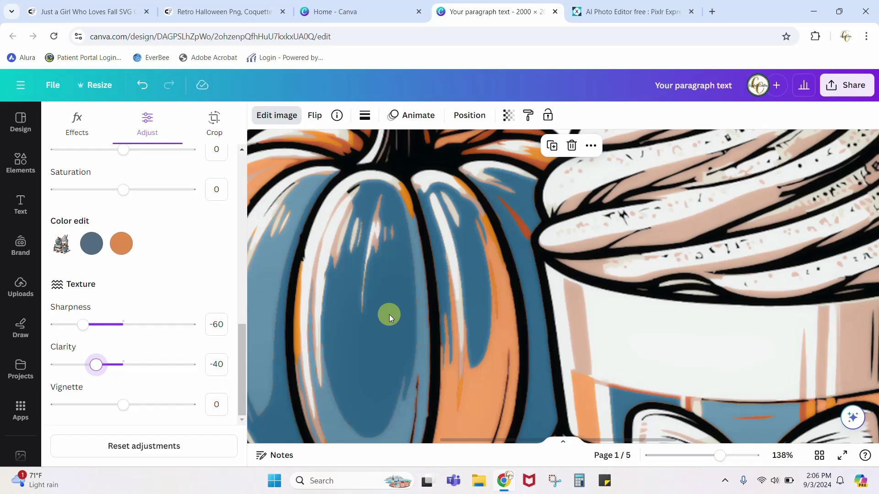
{"action": "left_click_drag", "start_coordinate": [721, 455], "coordinate": [694, 457]}
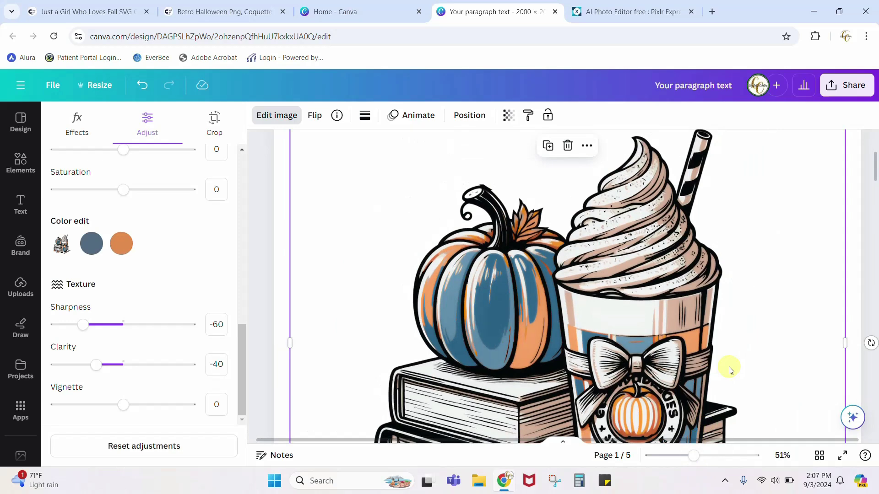
{"action": "scroll", "coordinate": [730, 368], "scroll_direction": "down", "scroll_amount": 3}
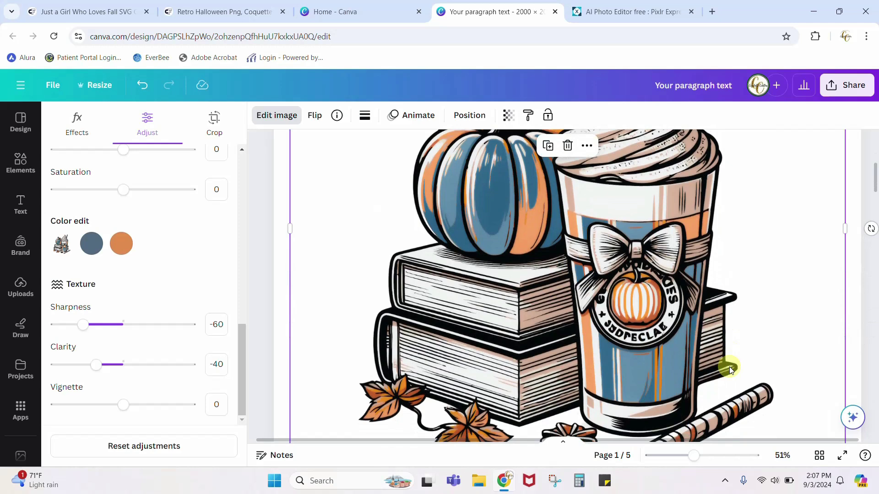
Step: Move the blue-and-orange pumpkin and cup graphic upward and slightly left on page 1, with the whole image in view
{"action": "scroll", "coordinate": [730, 368], "scroll_direction": "up", "scroll_amount": 3}
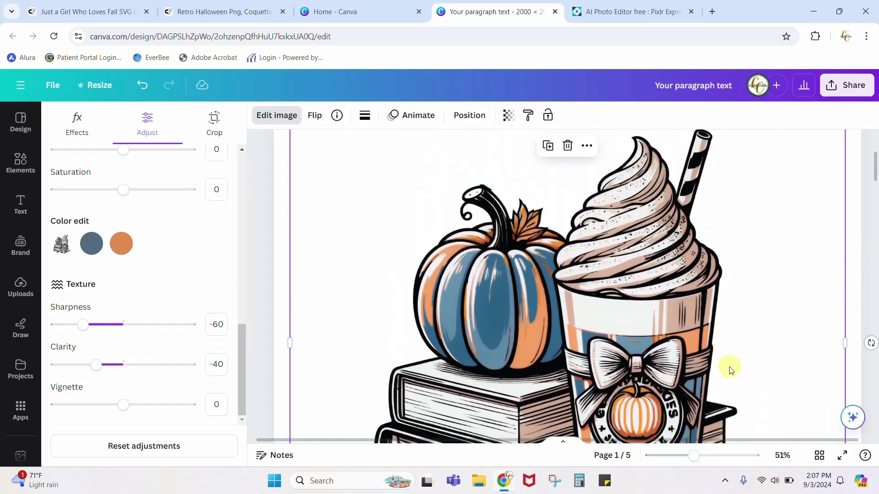
{"action": "left_click", "coordinate": [492, 304]}
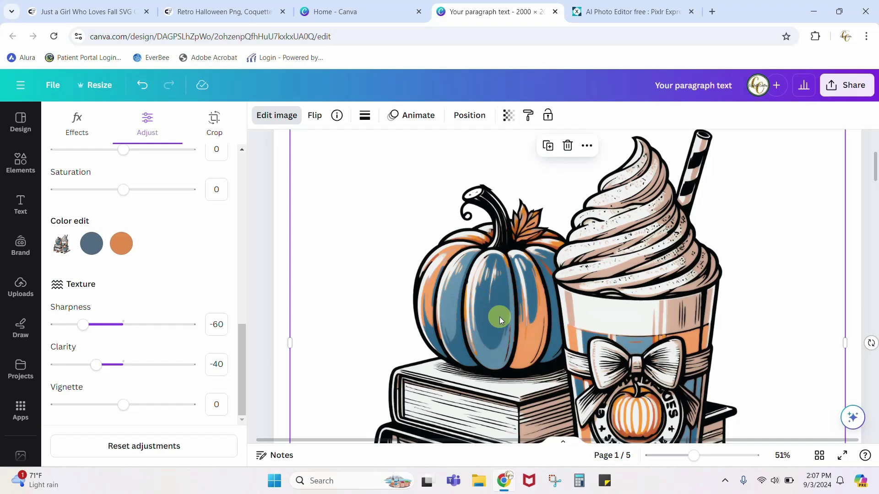
{"action": "left_click_drag", "start_coordinate": [694, 455], "coordinate": [678, 455]}
{"action": "left_click_drag", "start_coordinate": [617, 356], "coordinate": [612, 299]}
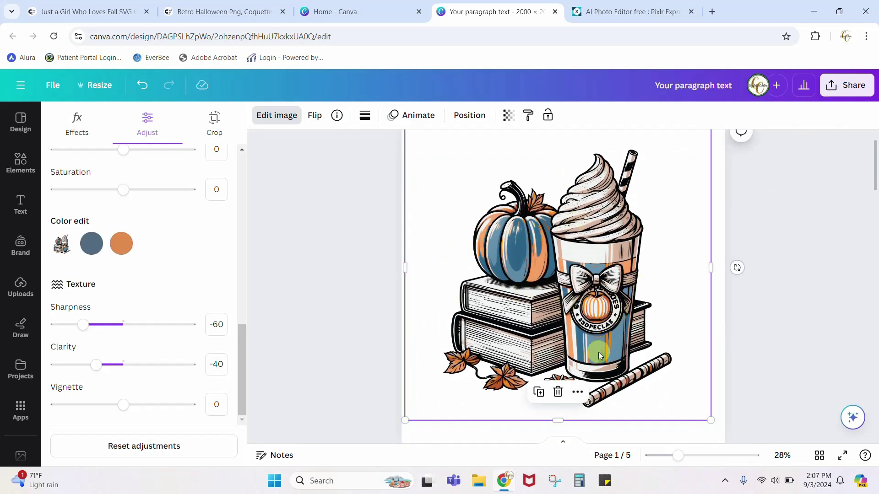
{"action": "scroll", "coordinate": [598, 353], "scroll_direction": "up", "scroll_amount": 1}
{"action": "scroll", "coordinate": [598, 355], "scroll_direction": "down", "scroll_amount": 1}
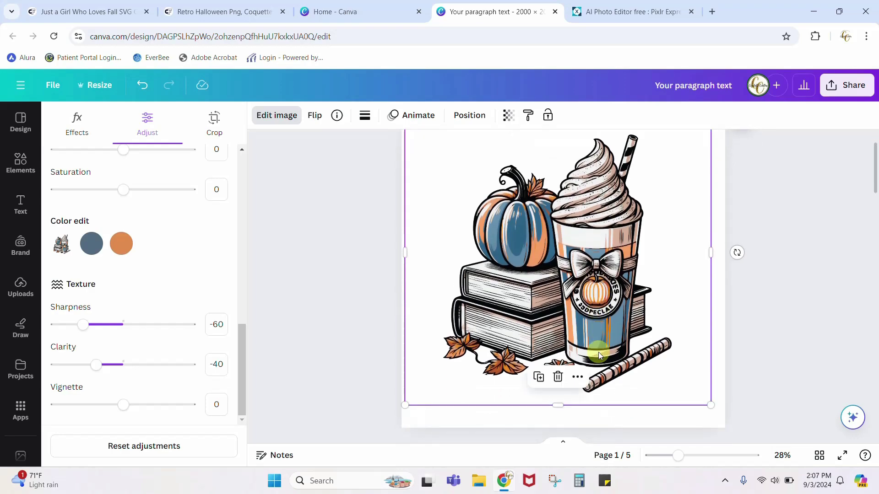
Step: Review the Fall Vibes and Pumpkin Season designs on pages 2 to 5, comparing the original and recoloured versions
{"action": "scroll", "coordinate": [598, 352], "scroll_direction": "down", "scroll_amount": 10}
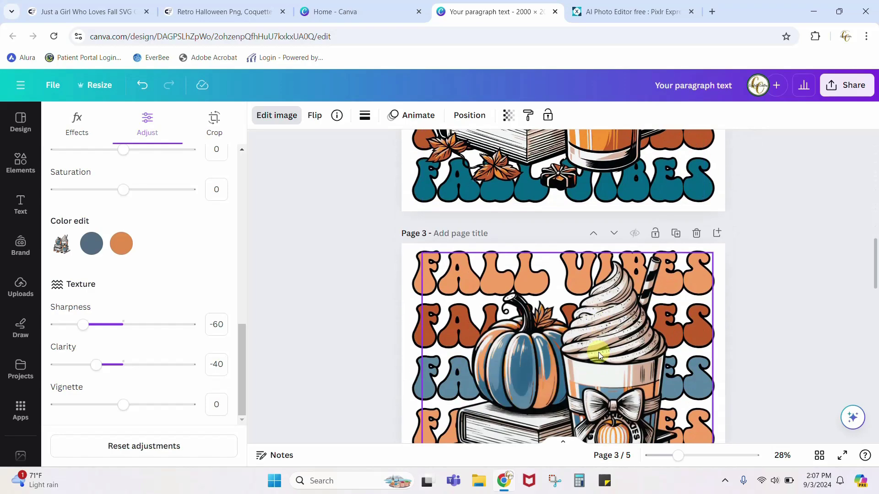
{"action": "scroll", "coordinate": [598, 352], "scroll_direction": "down", "scroll_amount": 10}
{"action": "scroll", "coordinate": [598, 353], "scroll_direction": "up", "scroll_amount": 1}
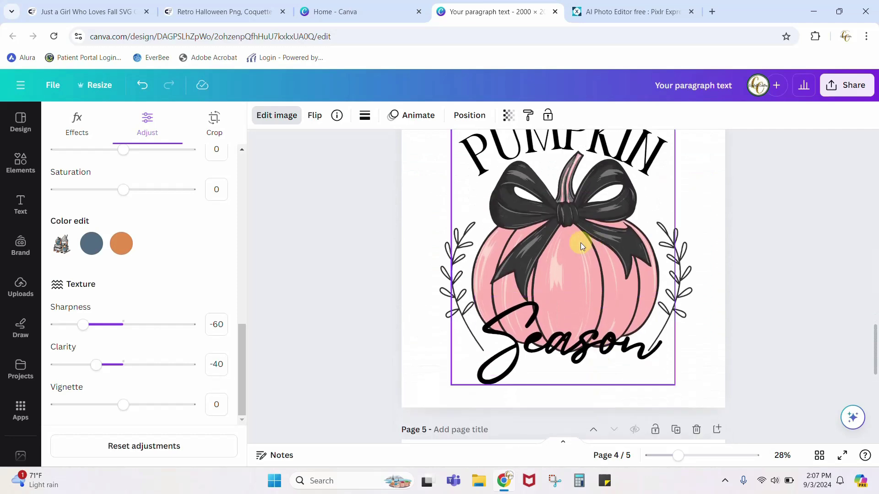
{"action": "scroll", "coordinate": [580, 243], "scroll_direction": "down", "scroll_amount": 6}
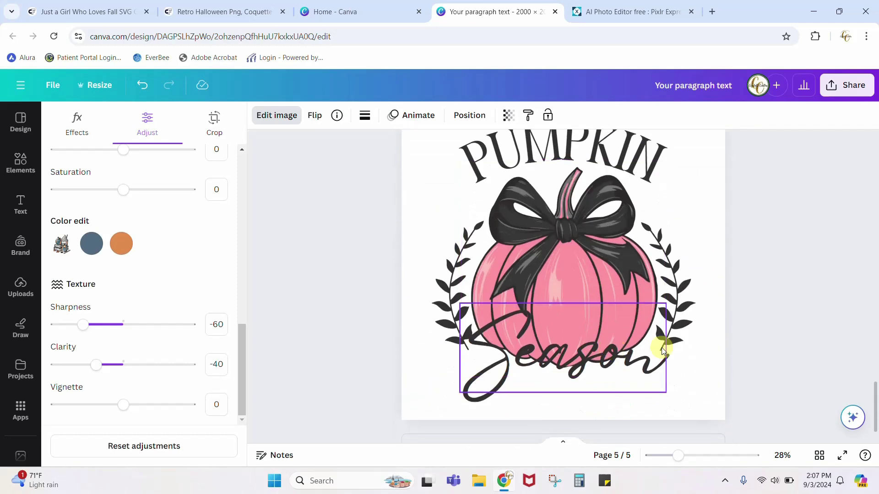
{"action": "scroll", "coordinate": [662, 349], "scroll_direction": "up", "scroll_amount": 5}
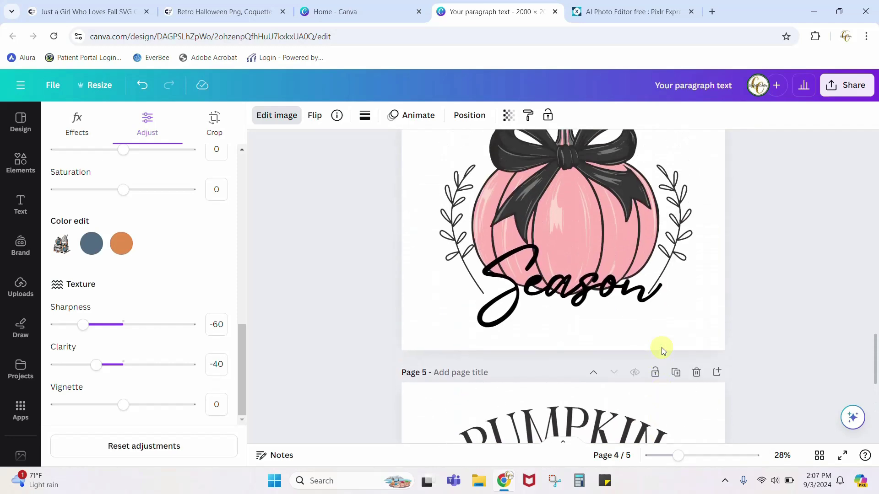
{"action": "scroll", "coordinate": [663, 351], "scroll_direction": "up", "scroll_amount": 10}
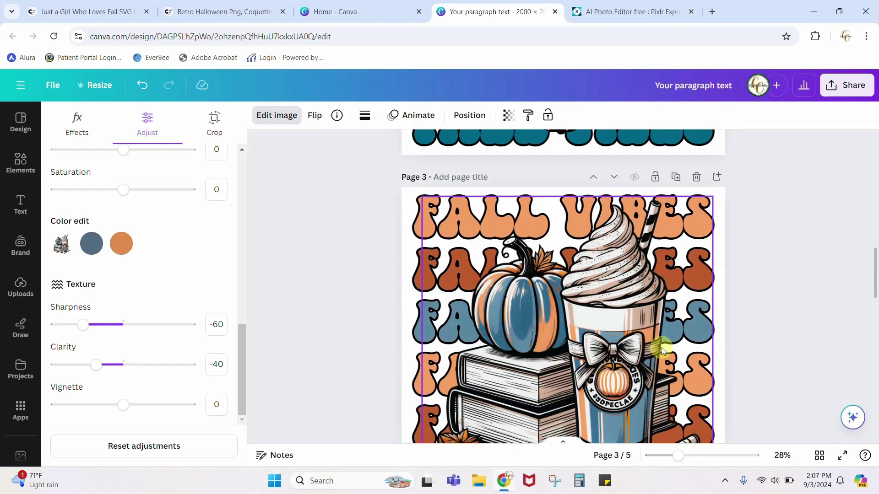
{"action": "scroll", "coordinate": [661, 348], "scroll_direction": "up", "scroll_amount": 8}
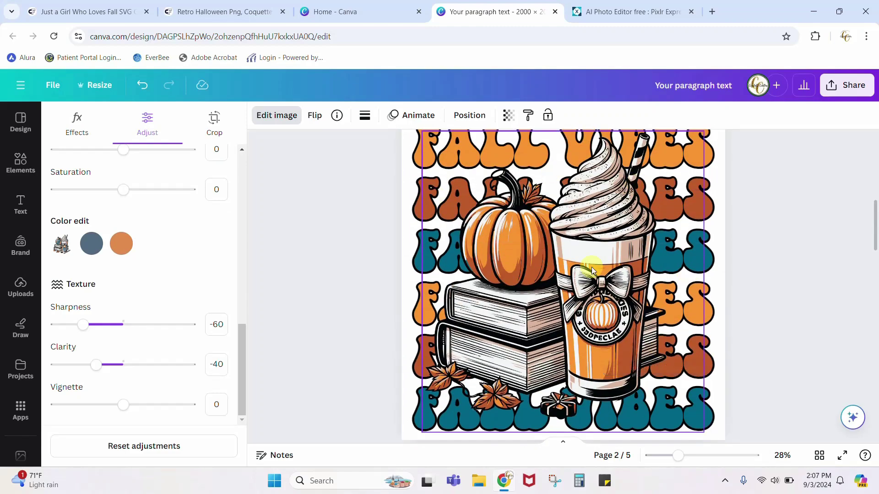
{"action": "scroll", "coordinate": [591, 268], "scroll_direction": "down", "scroll_amount": 15}
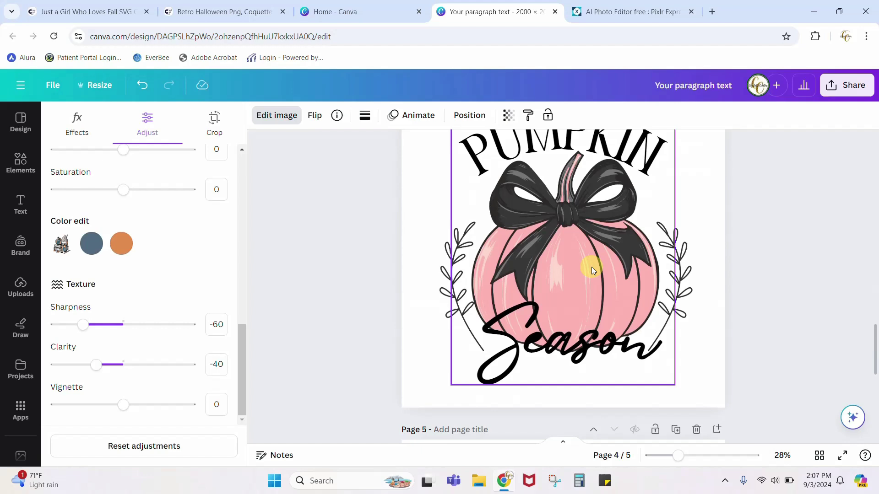
{"action": "scroll", "coordinate": [592, 268], "scroll_direction": "up", "scroll_amount": 8}
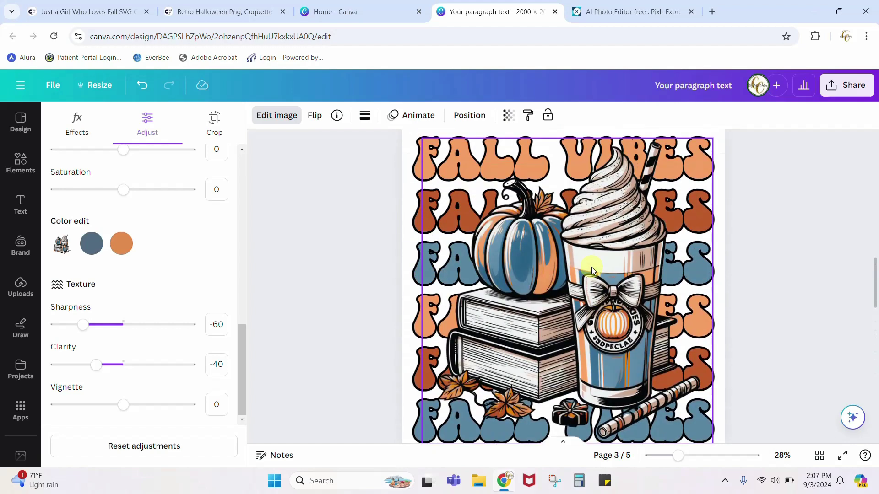
{"action": "scroll", "coordinate": [592, 267], "scroll_direction": "up", "scroll_amount": 2}
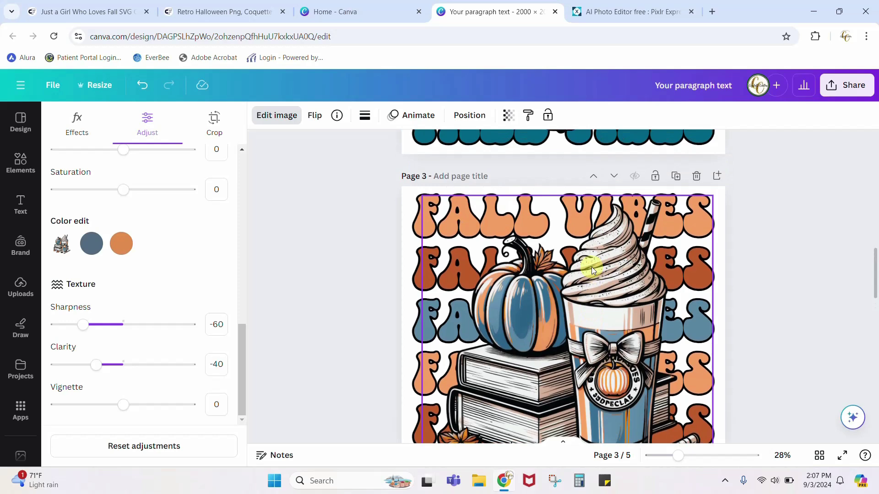